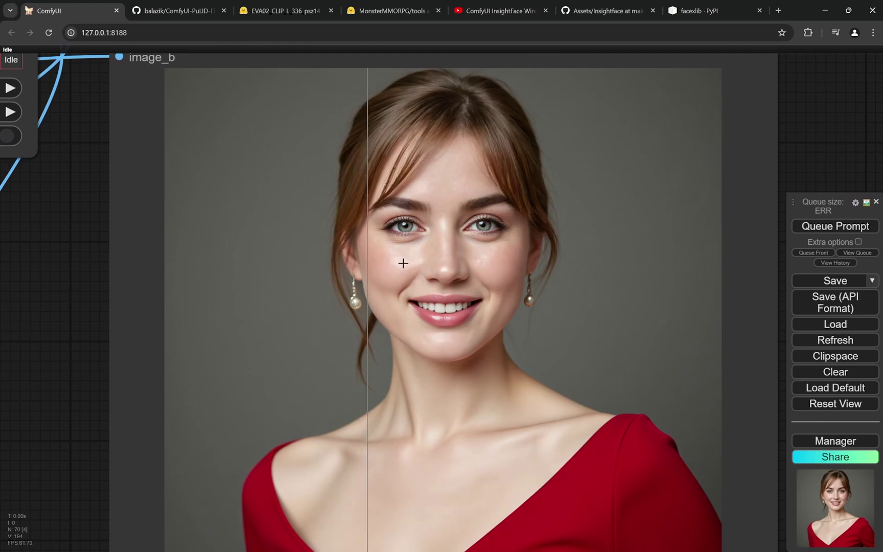
# Examine the generated red-dress portrait in the Image Comparer node and the reference face photo in the Load Image node
pyautogui.scroll(6, 432, 264)
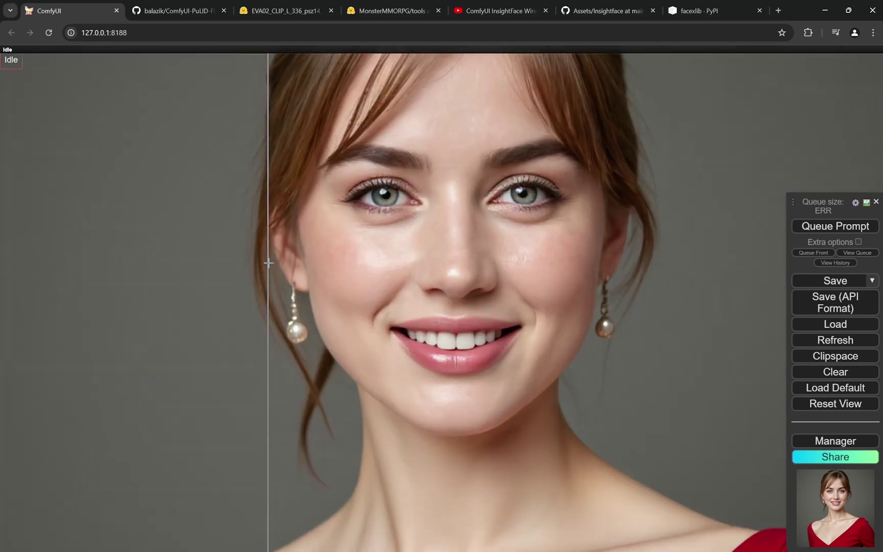
pyautogui.scroll(-6, 268, 263)
pyautogui.scroll(-5, 312, 258)
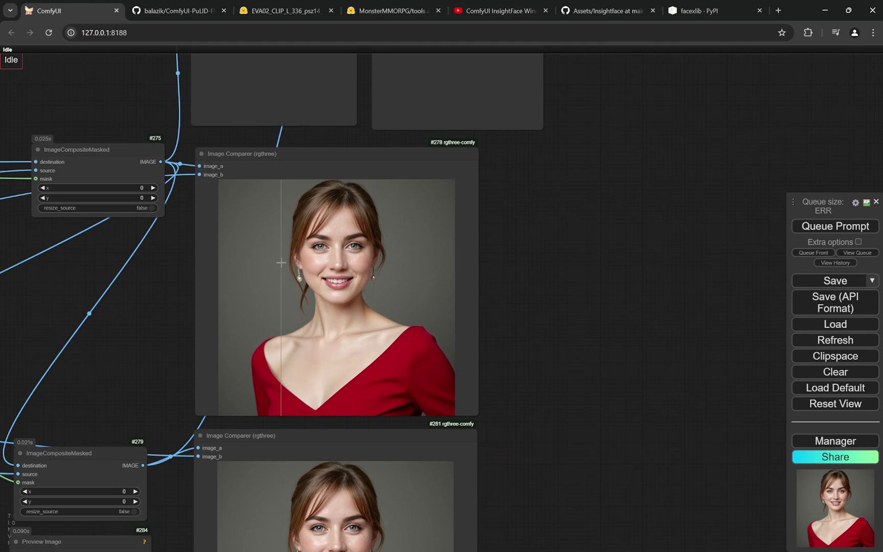
pyautogui.scroll(7, 279, 260)
pyautogui.scroll(4, 450, 256)
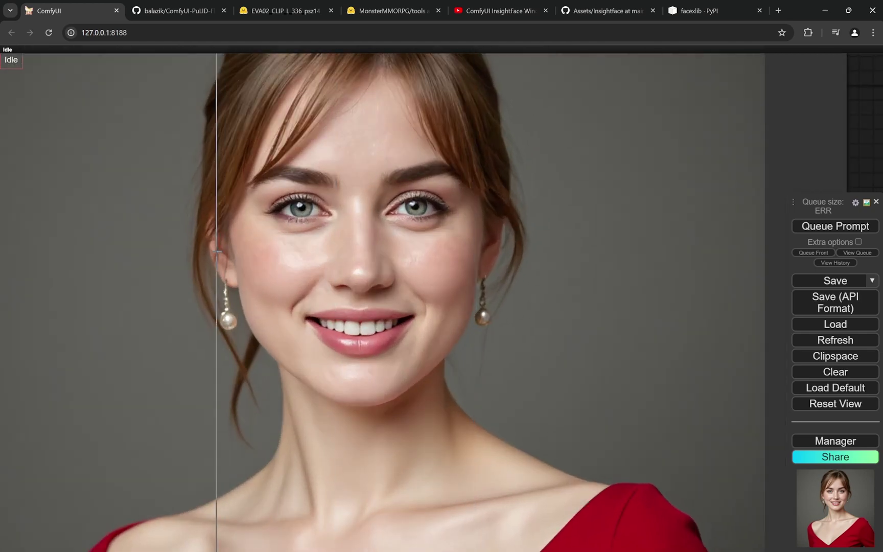
pyautogui.scroll(-6, 217, 250)
pyautogui.moveTo(400, 260); pyautogui.dragTo(609, 261)
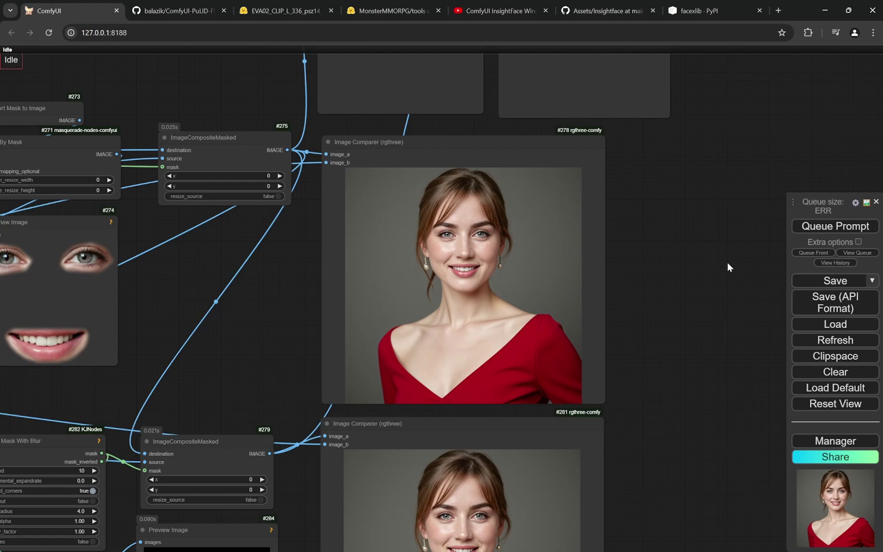
pyautogui.scroll(-9, 728, 262)
pyautogui.scroll(2, 332, 258)
pyautogui.scroll(10, 232, 242)
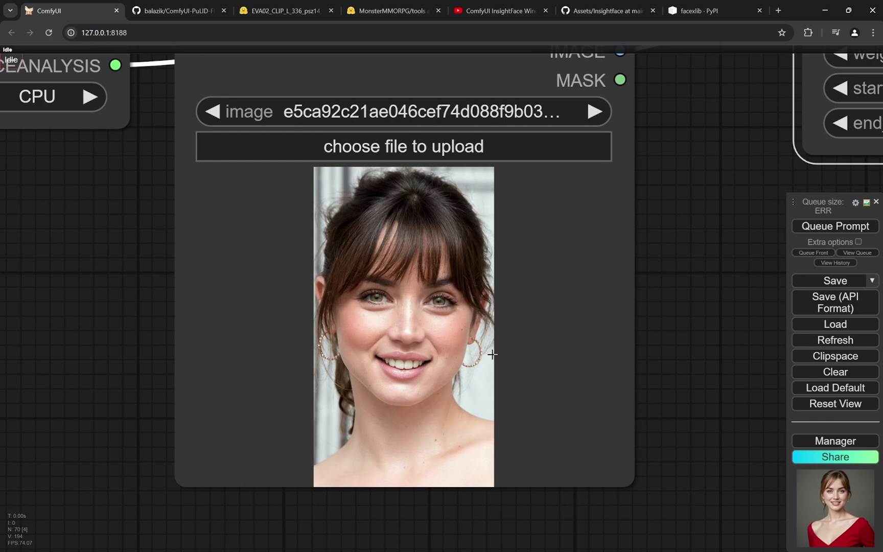
pyautogui.scroll(-12, 261, 330)
pyautogui.scroll(-4, 260, 330)
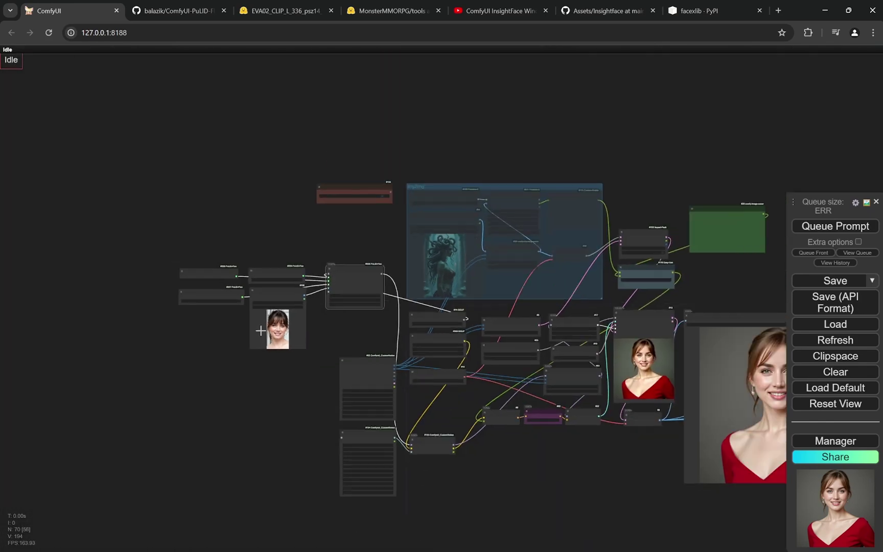
# Inspect the portrait across the workflow stages, from the FLUX Save Image node to the two final Image Comparer nodes
pyautogui.scroll(12, 503, 374)
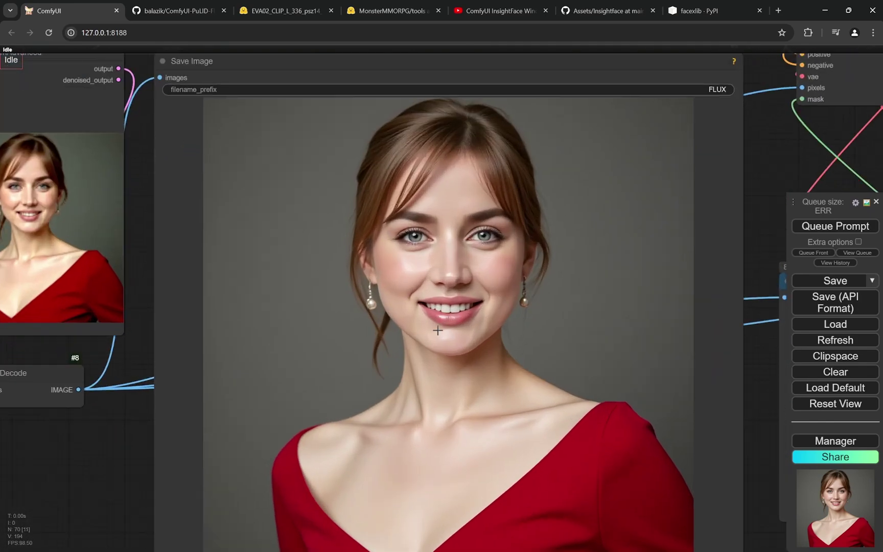
pyautogui.scroll(-10, 438, 329)
pyautogui.scroll(8, 416, 308)
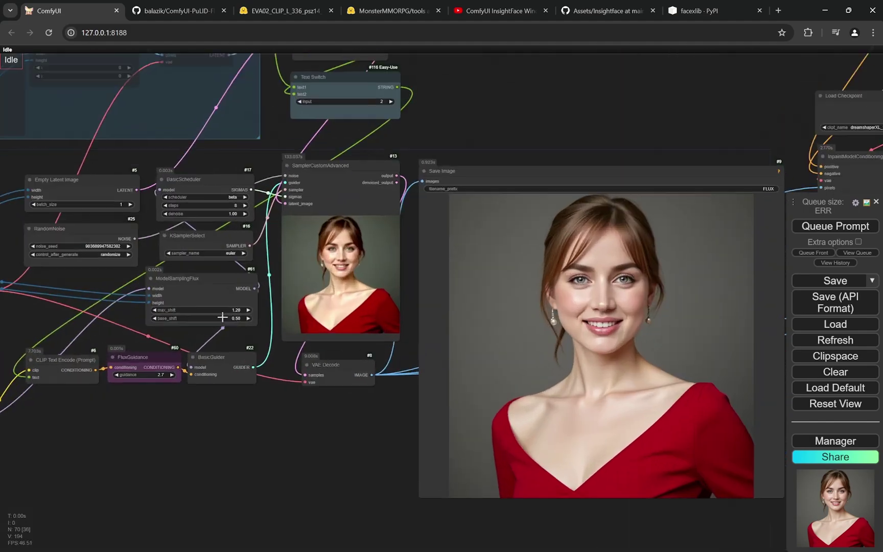
pyautogui.scroll(-7, 164, 345)
pyautogui.scroll(3, 666, 291)
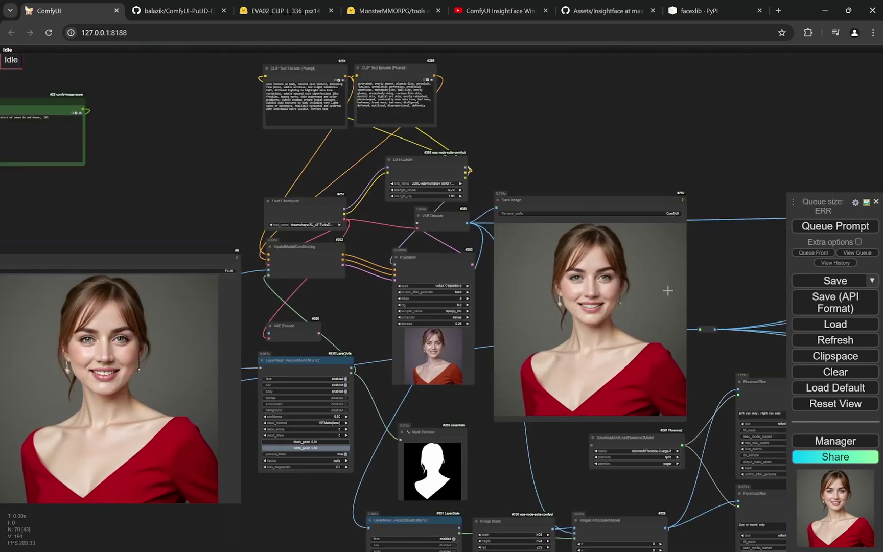
pyautogui.moveTo(710, 270); pyautogui.dragTo(401, 267)
pyautogui.scroll(-4, 401, 267)
pyautogui.scroll(15, 628, 289)
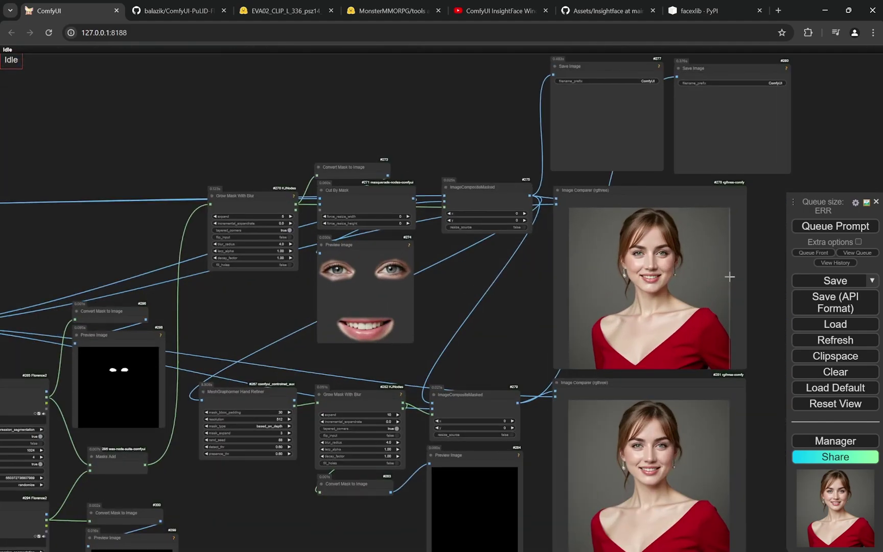
pyautogui.scroll(-2, 604, 285)
pyautogui.scroll(-8, 604, 285)
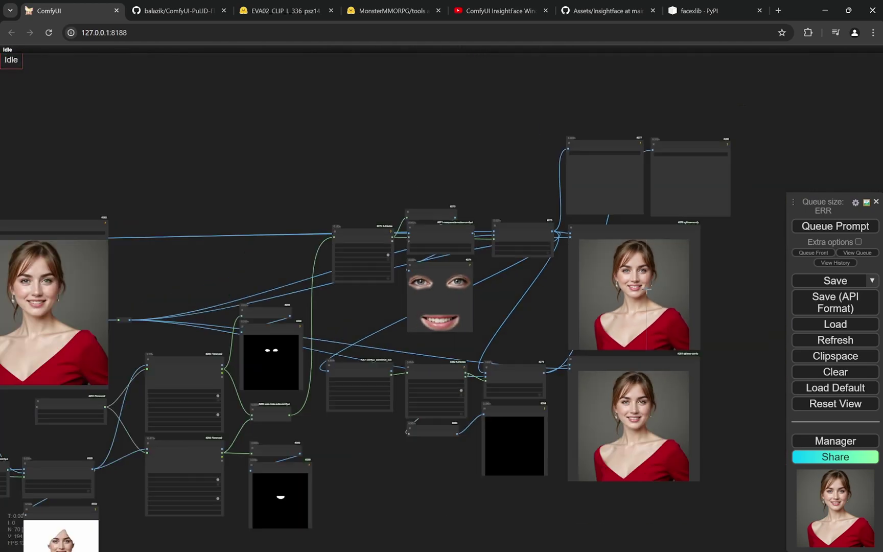
# Examine the SamplerCustomAdvanced preview, its neighbouring sampling nodes and the FLUX Save Image output
pyautogui.scroll(3, 207, 264)
pyautogui.moveTo(219, 279); pyautogui.dragTo(375, 336)
pyautogui.scroll(3, 523, 307)
pyautogui.scroll(3, 524, 307)
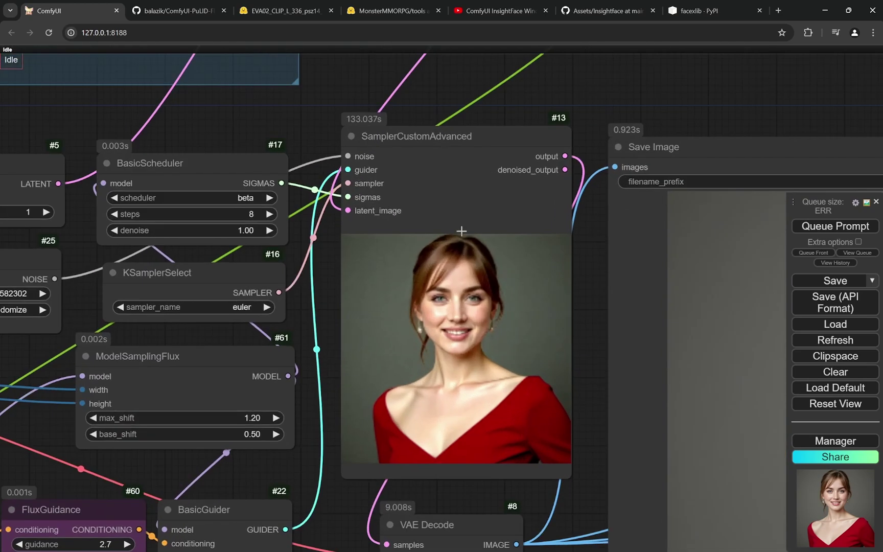
pyautogui.scroll(-3, 203, 300)
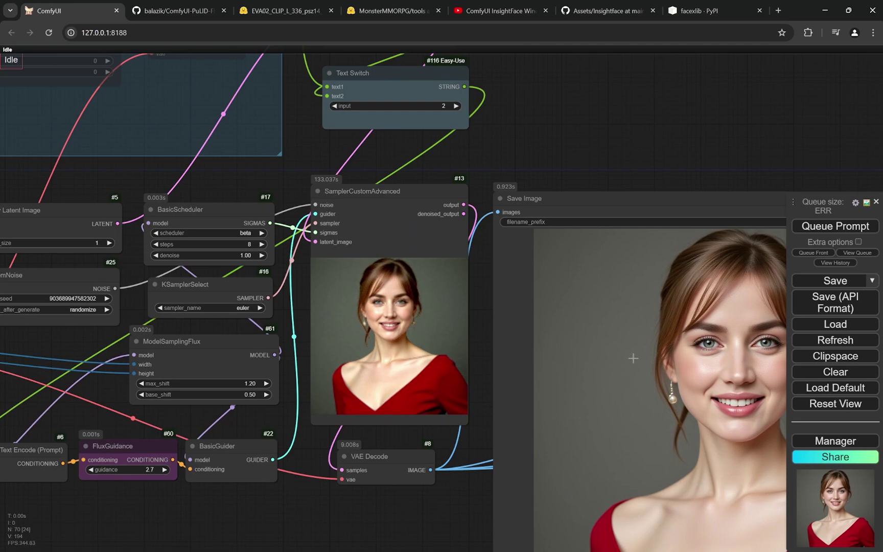
pyautogui.scroll(-5, 644, 360)
pyautogui.scroll(4, 599, 325)
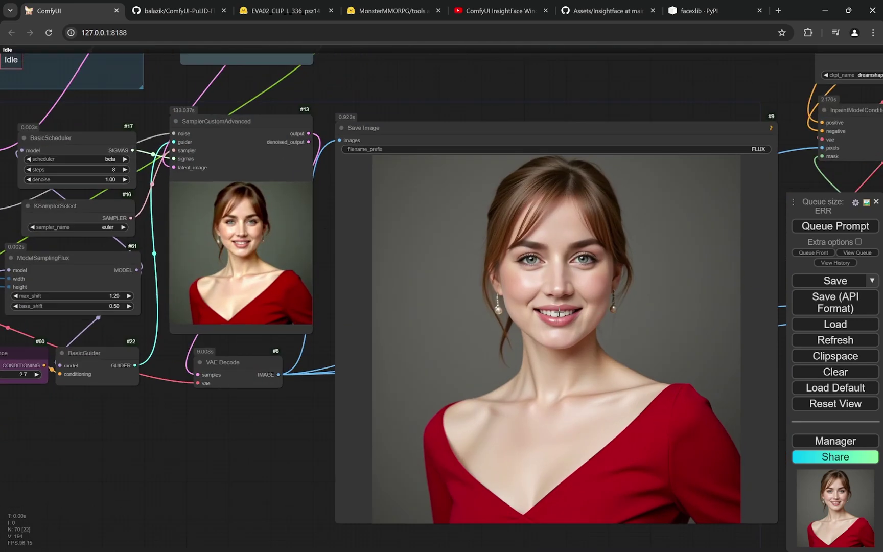
# Read the text in the green Prompt node, then survey the full workflow and the PuLID Flux node group
pyautogui.scroll(-5, 505, 182)
pyautogui.moveTo(505, 181); pyautogui.dragTo(612, 283)
pyautogui.scroll(5, 576, 256)
pyautogui.scroll(5, 576, 256)
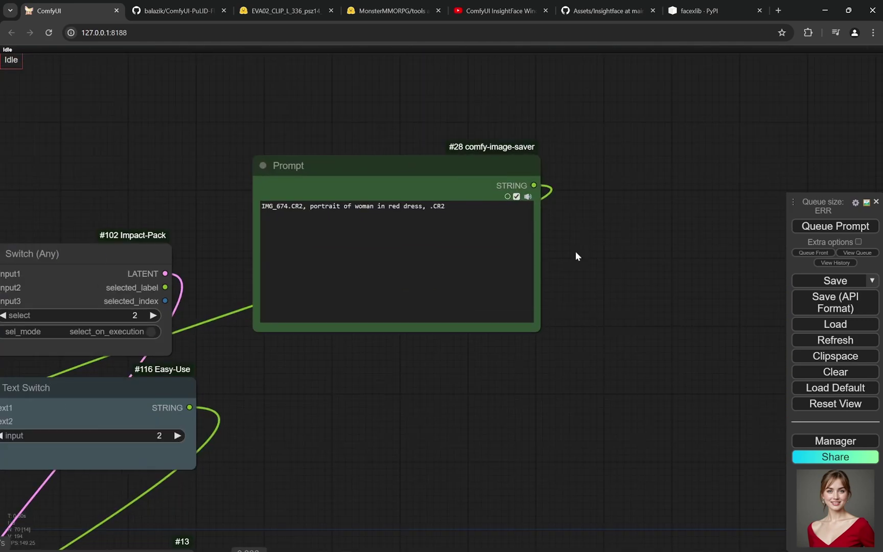
pyautogui.scroll(-5, 417, 214)
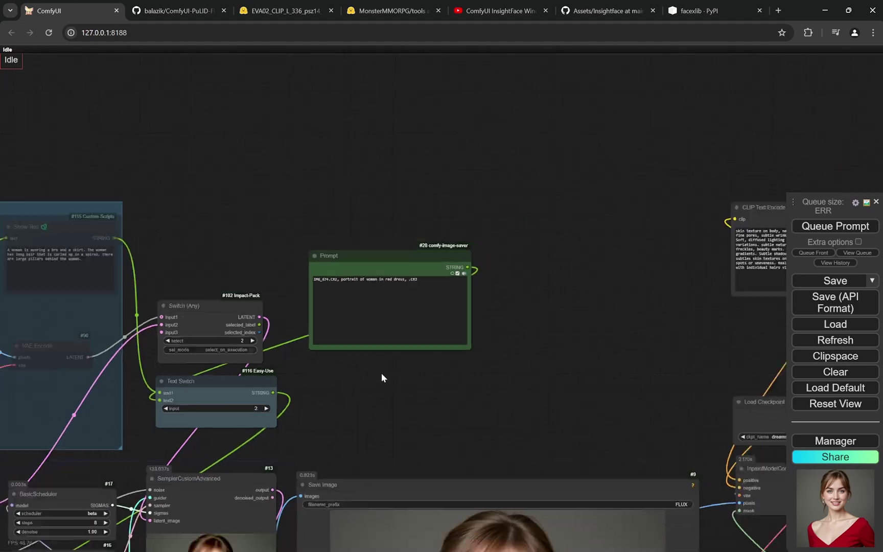
pyautogui.moveTo(466, 289); pyautogui.dragTo(466, 156)
pyautogui.moveTo(460, 425); pyautogui.dragTo(451, 287)
pyautogui.scroll(-5, 576, 393)
pyautogui.scroll(-3, 594, 399)
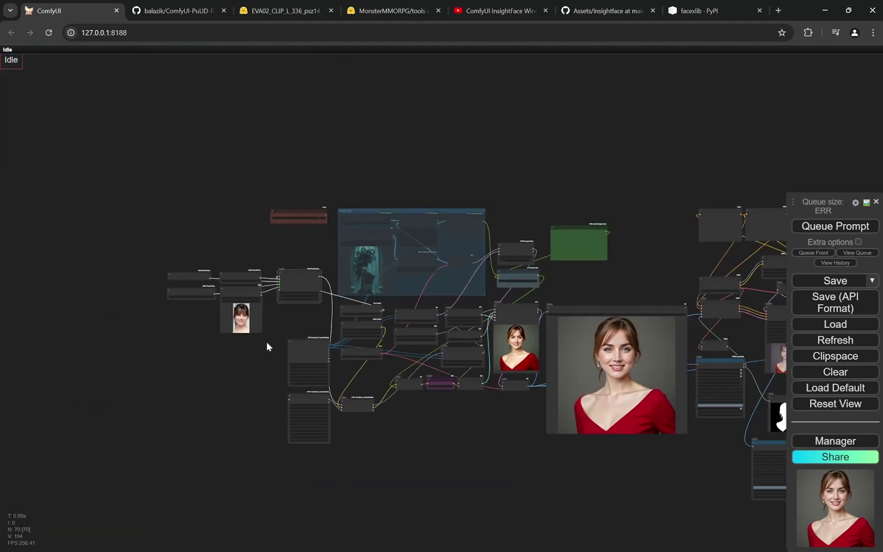
pyautogui.scroll(10, 263, 340)
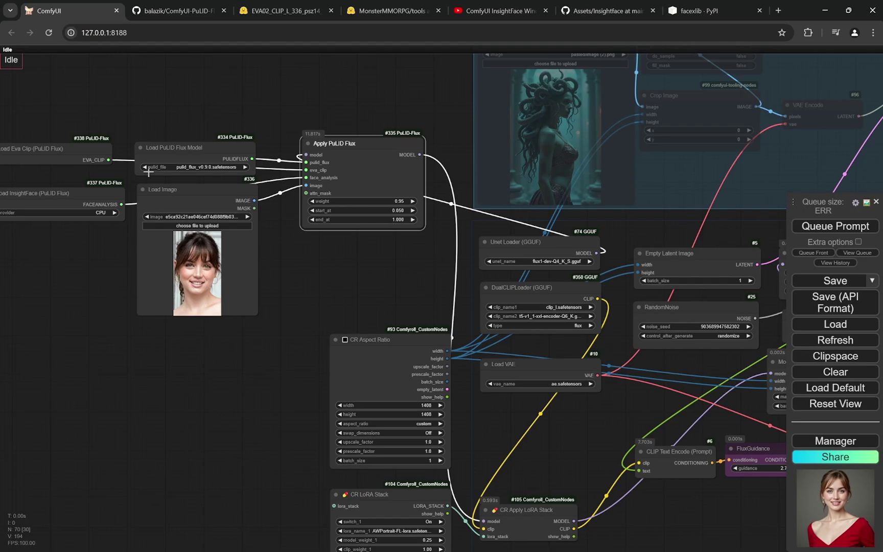
# Review the supported models and installation notes in the ComfyUI-PuLID-Flux README, and examine the workflow's PuLID Flux loader nodes
pyautogui.click(190, 11)
pyautogui.scroll(3, 501, 242)
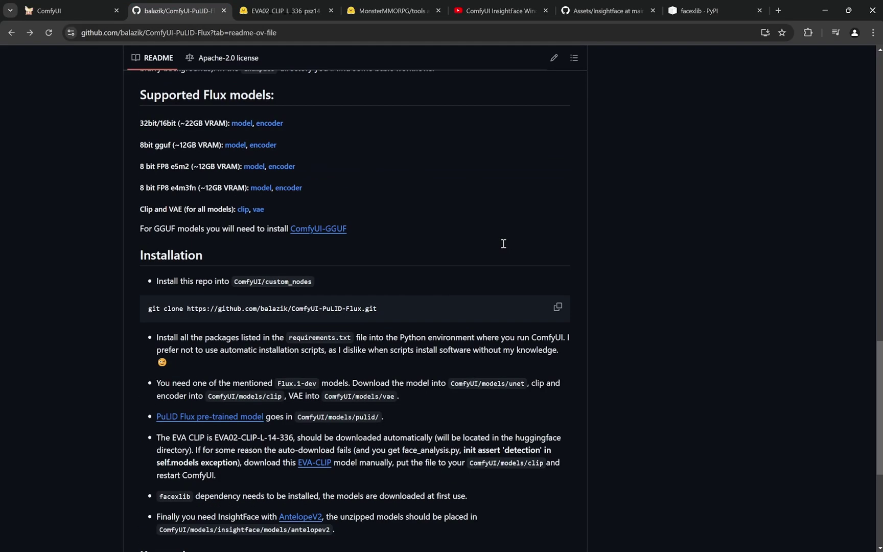
pyautogui.scroll(-3, 502, 243)
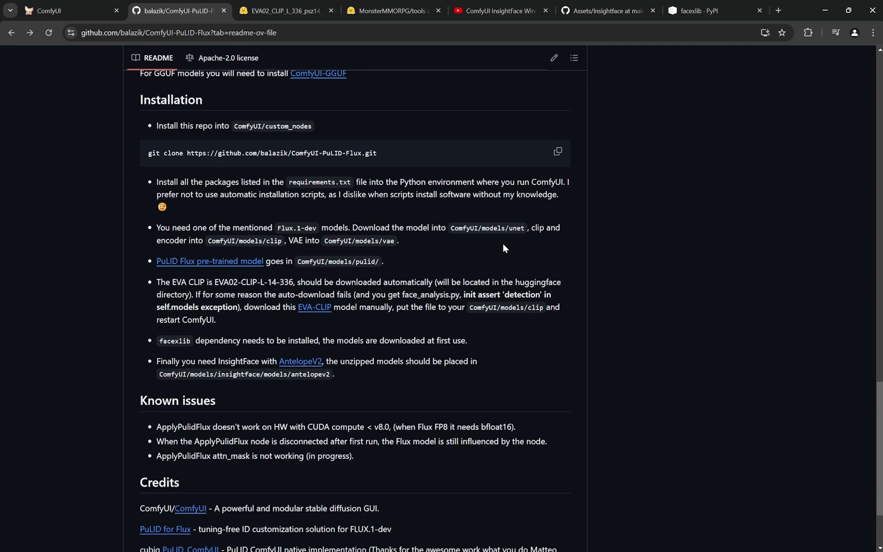
pyautogui.click(80, 11)
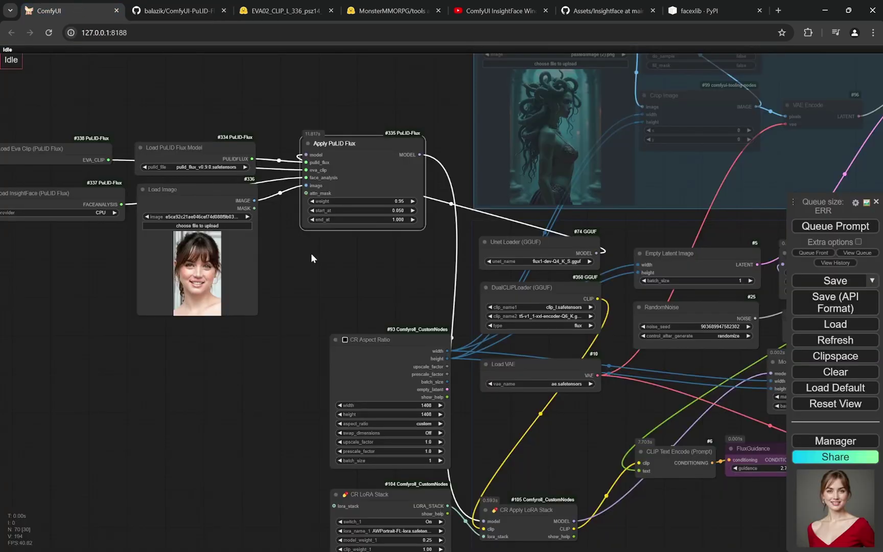
pyautogui.scroll(10, 36, 290)
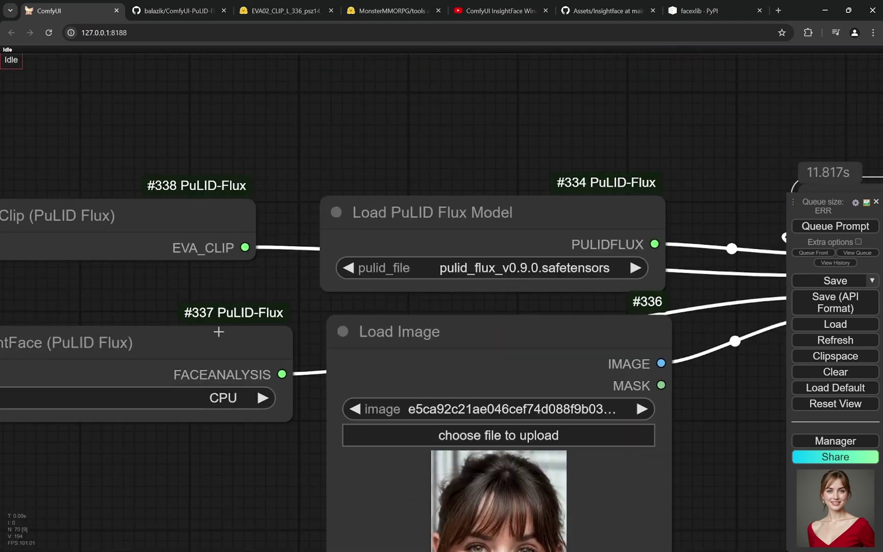
pyautogui.scroll(-10, 223, 310)
# Copy the HTTPS clone URL of the ComfyUI-PuLID-Flux GitHub repository
pyautogui.click(179, 11)
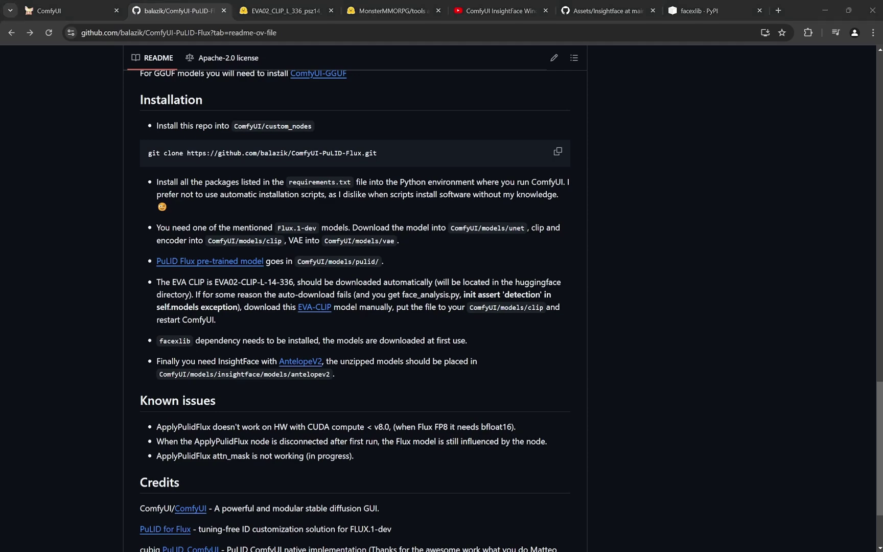
pyautogui.scroll(15, 419, 329)
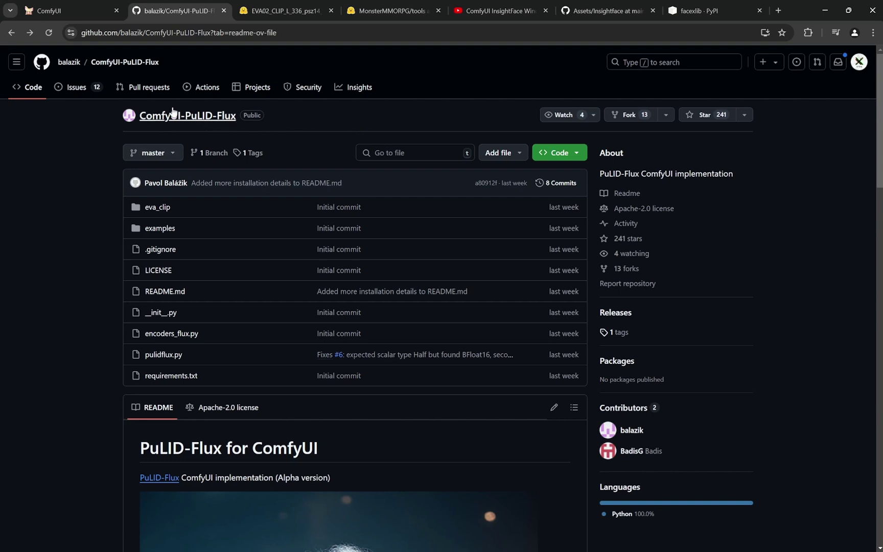
pyautogui.click(575, 153)
pyautogui.click(570, 246)
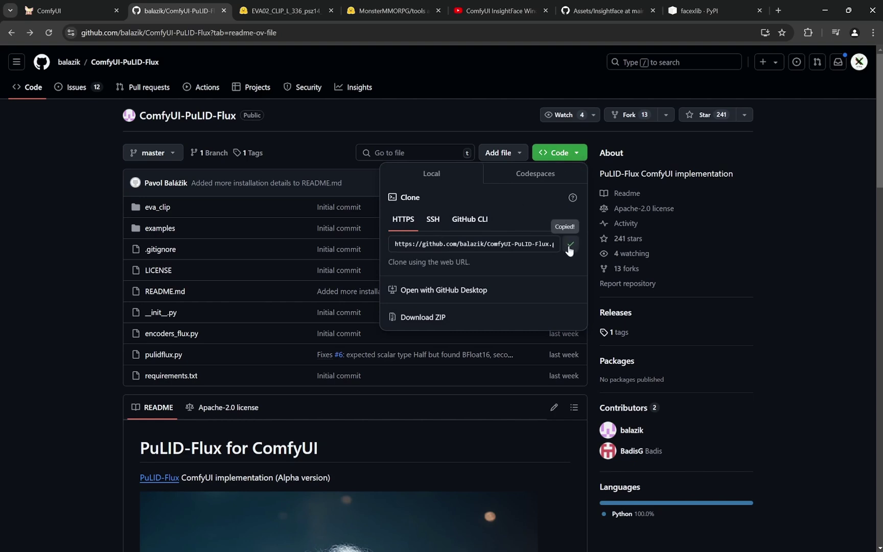
pyautogui.click(42, 345)
# Find the README's Installation section and highlight the ComfyUI/custom_nodes folder path
pyautogui.scroll(-6, 43, 345)
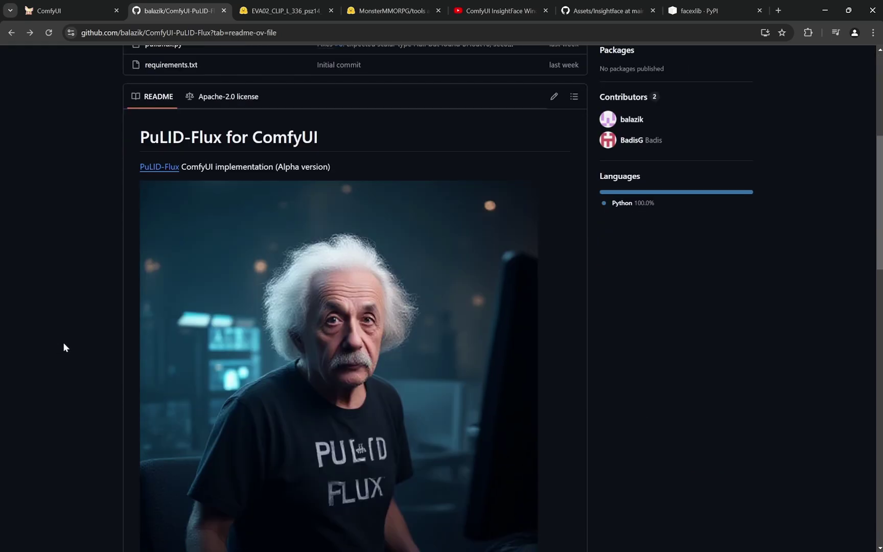
pyautogui.scroll(-15, 75, 346)
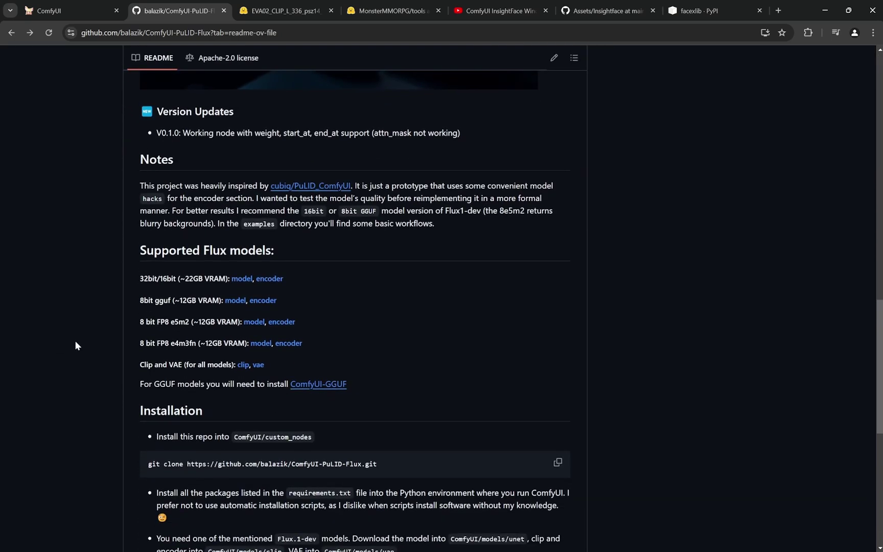
pyautogui.scroll(-3, 129, 321)
pyautogui.scroll(2, 244, 239)
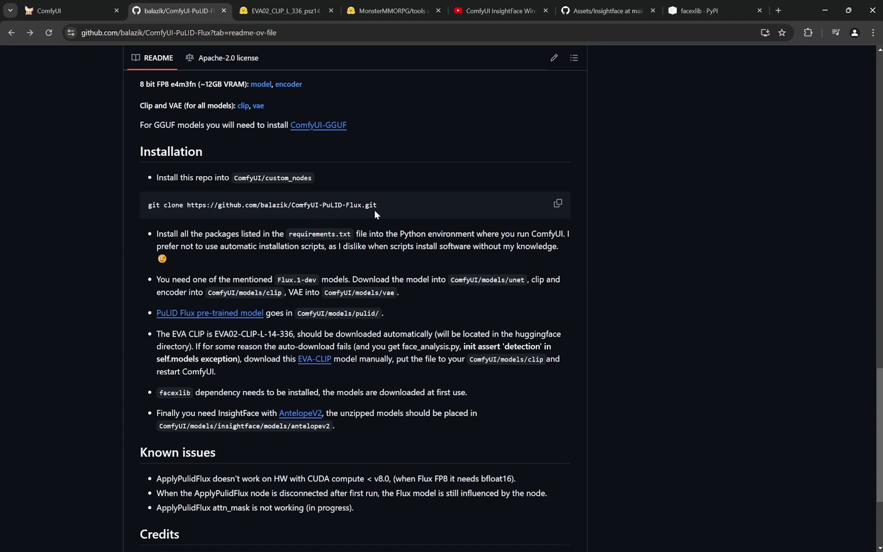
pyautogui.moveTo(311, 179); pyautogui.dragTo(231, 179)
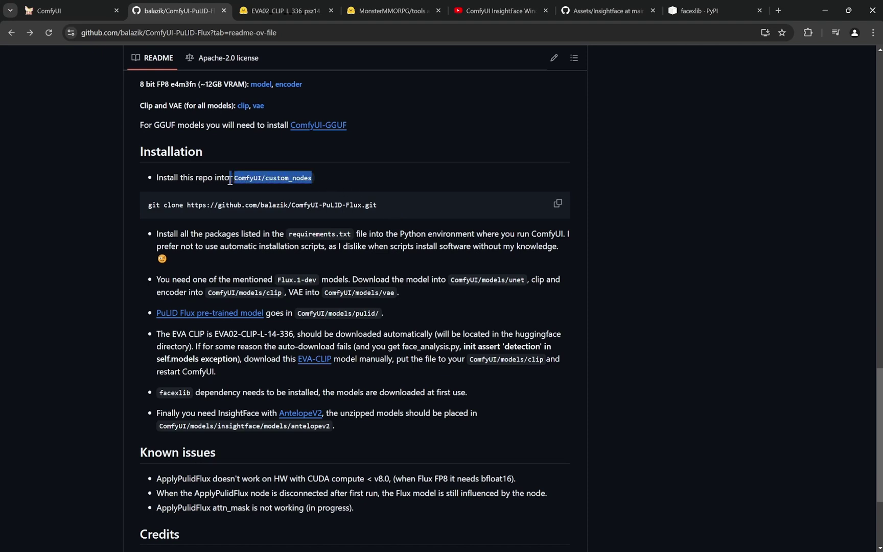
pyautogui.click(376, 176)
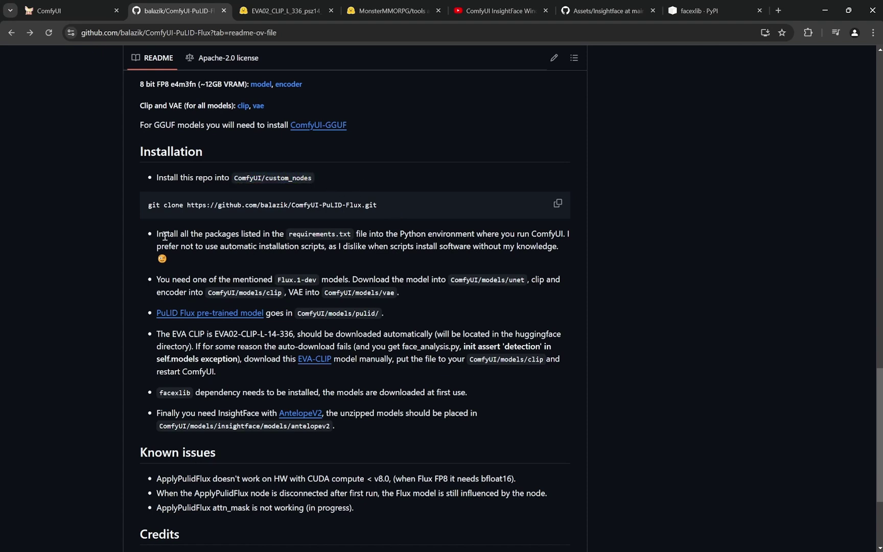
# Read the package installation instructions, highlighting requirements.txt and the git clone command for the repository
pyautogui.moveTo(187, 235); pyautogui.dragTo(299, 247)
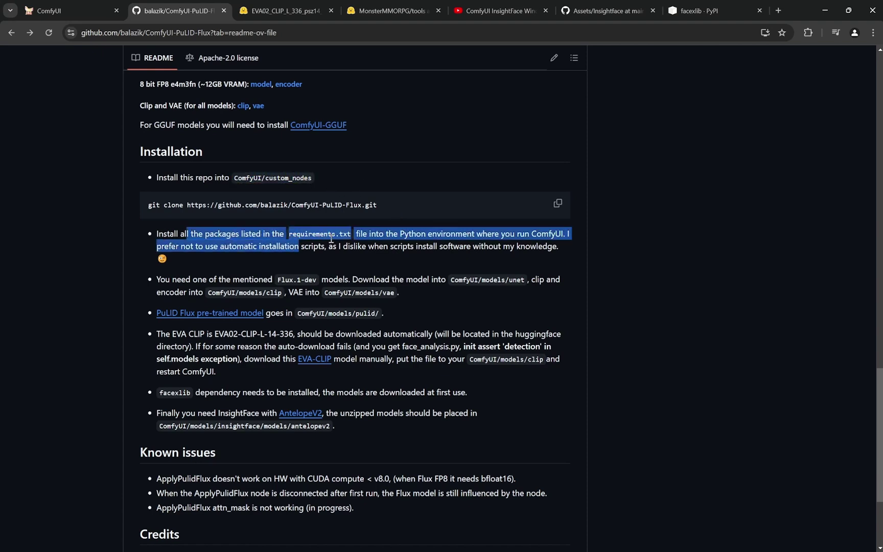
pyautogui.click(291, 235)
pyautogui.moveTo(291, 235); pyautogui.dragTo(355, 236)
pyautogui.click(355, 235)
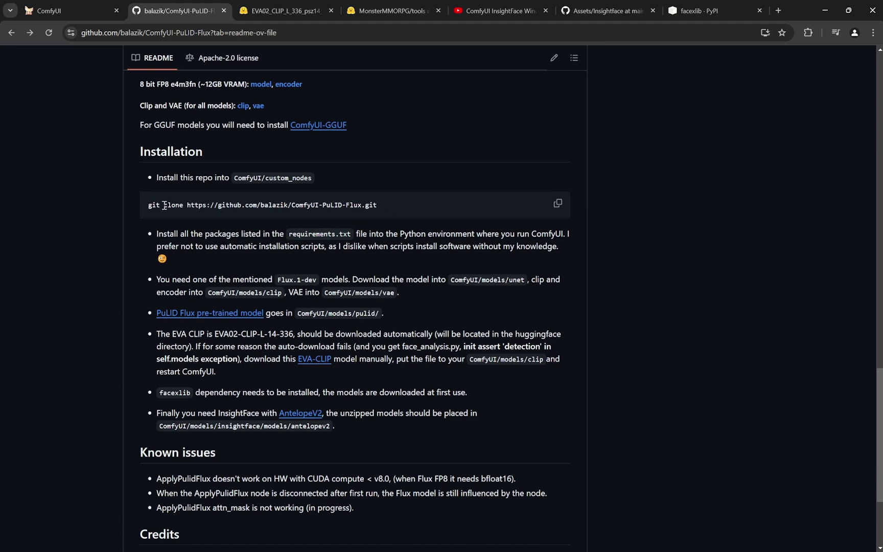
pyautogui.moveTo(164, 204); pyautogui.dragTo(382, 207)
pyautogui.click(383, 207)
pyautogui.scroll(-1, 612, 265)
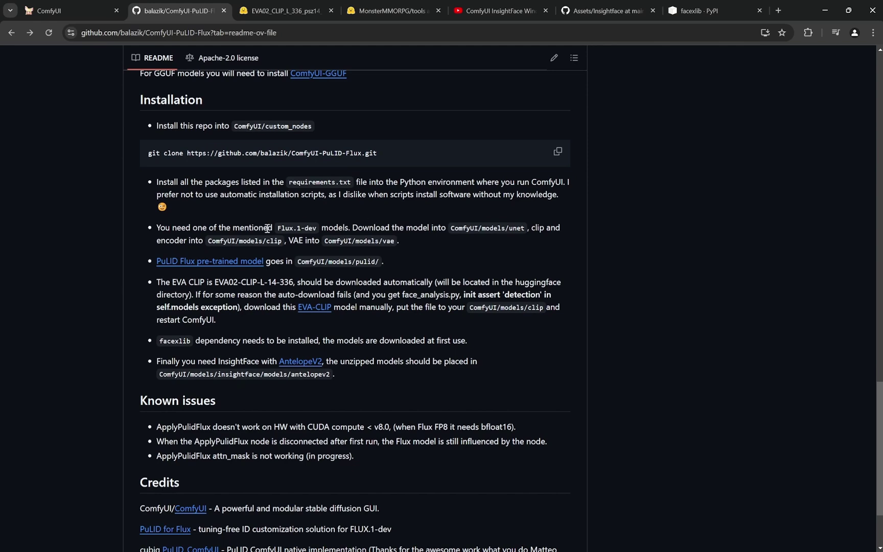
# Highlight the Flux.1-dev model requirement in the README and view the model loader nodes in the ComfyUI workflow
pyautogui.moveTo(249, 228); pyautogui.dragTo(314, 230)
pyautogui.click(78, 13)
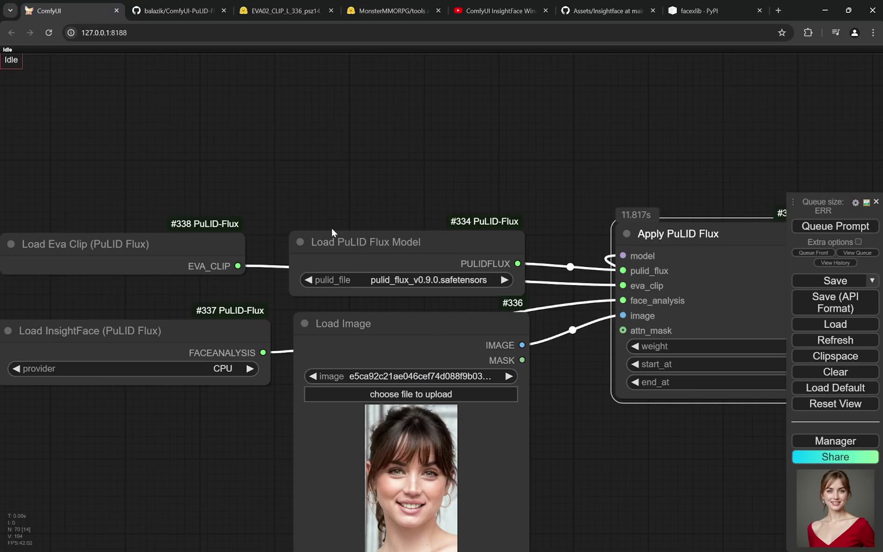
pyautogui.scroll(-6, 506, 393)
pyautogui.scroll(8, 607, 414)
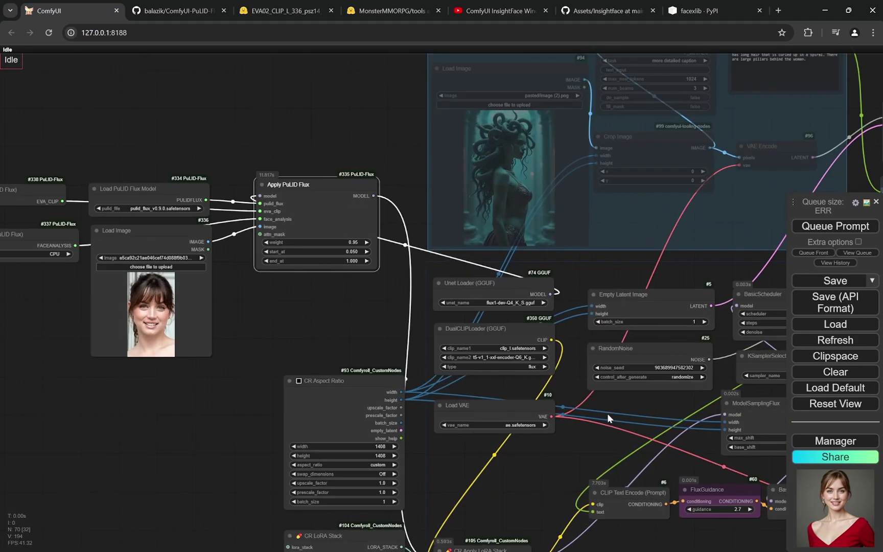
# Examine the Unet Loader (GGUF), DualCLIPLoader (GGUF) and Load VAE nodes in the workflow
pyautogui.scroll(-10, 551, 271)
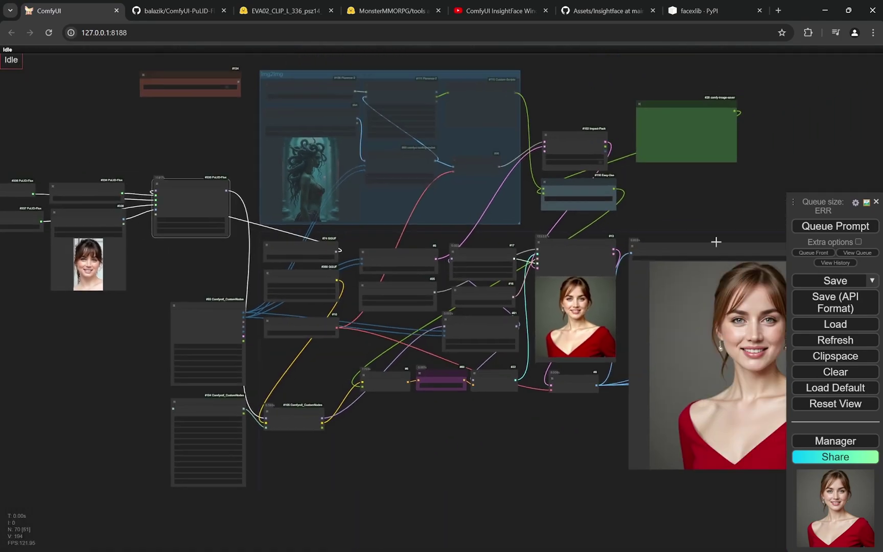
pyautogui.scroll(5, 320, 322)
pyautogui.scroll(2, 347, 361)
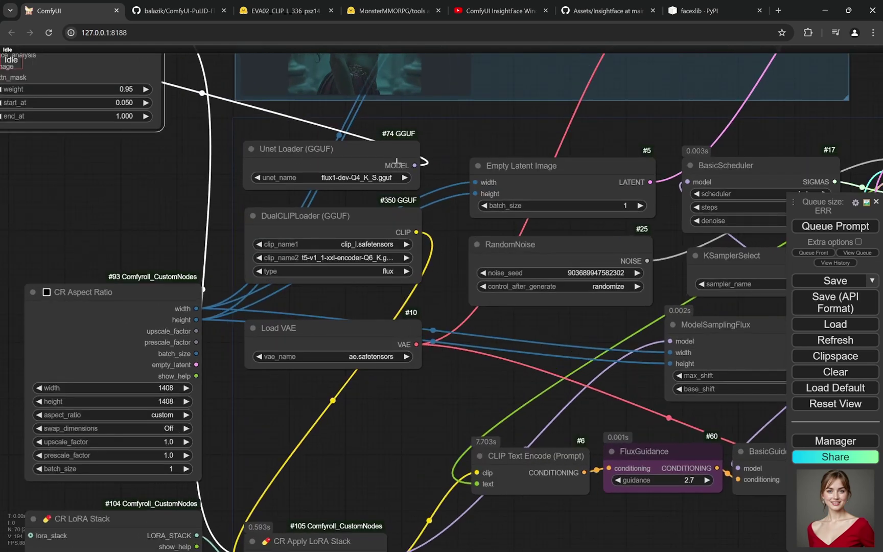
pyautogui.scroll(-4, 441, 400)
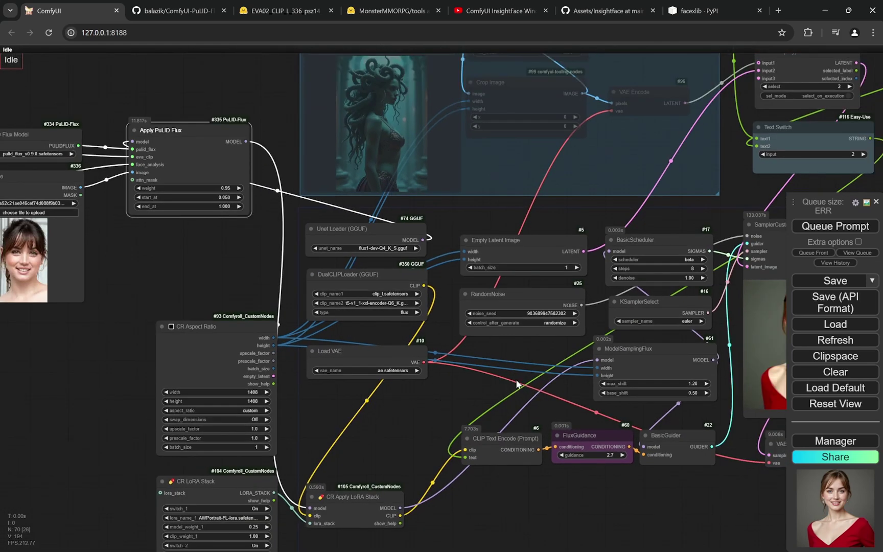
# View the Hugging Face page of the PuLID Flux pre-trained model linked in the README, and return to the Installation section
pyautogui.click(186, 15)
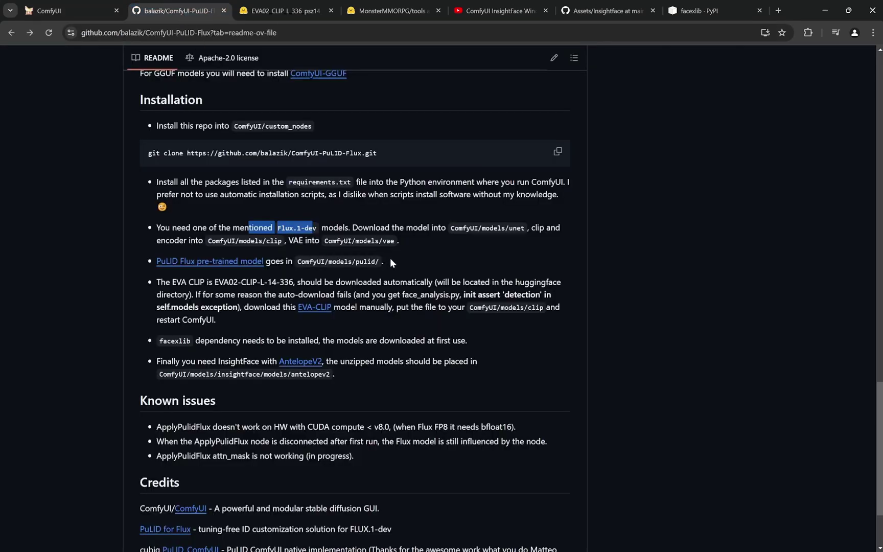
pyautogui.scroll(-1, 405, 262)
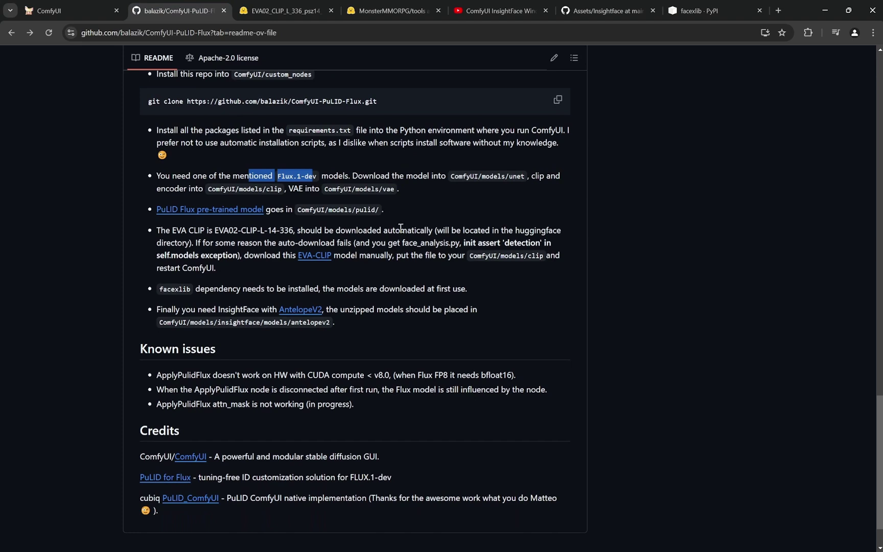
pyautogui.click(249, 215)
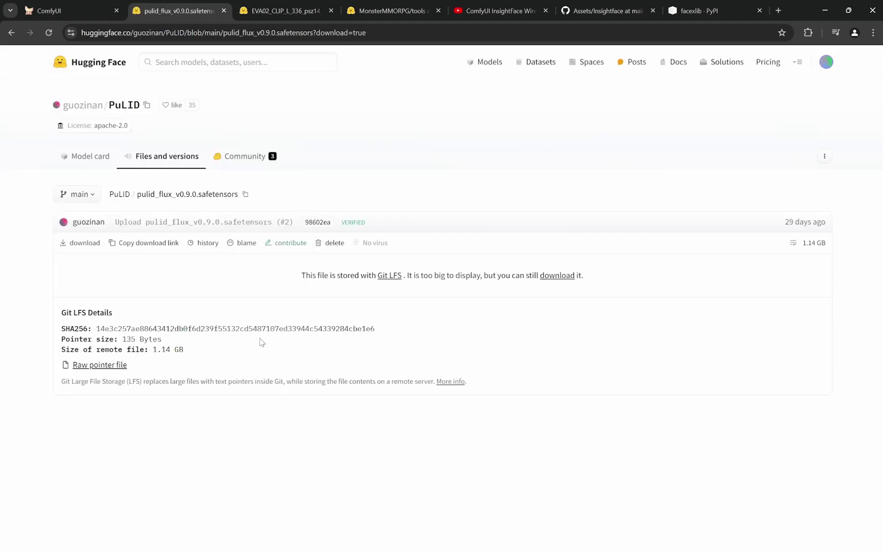
pyautogui.click(11, 32)
pyautogui.scroll(1, 333, 247)
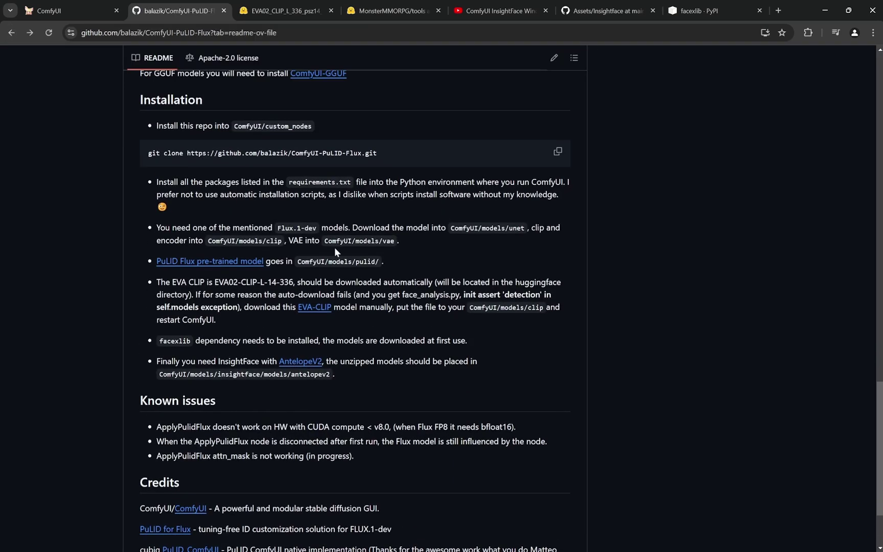
# Highlight the ComfyUI/models/pulid/ folder path given for the PuLID Flux pre-trained model
pyautogui.moveTo(302, 261); pyautogui.dragTo(358, 261)
pyautogui.click(378, 264)
pyautogui.moveTo(379, 261); pyautogui.dragTo(357, 262)
pyautogui.click(384, 269)
pyautogui.moveTo(357, 262); pyautogui.dragTo(375, 265)
pyautogui.click(382, 262)
# Highlight the EVA02-CLIP-L-14-336 name in the README and view the EVA02_CLIP_L_336_psz14_s6B.pt page on Hugging Face
pyautogui.scroll(-2, 458, 248)
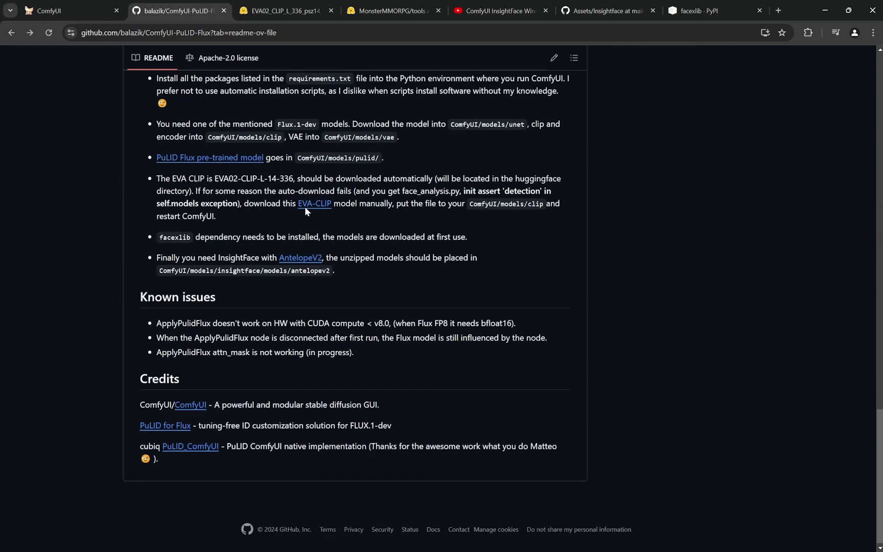
pyautogui.moveTo(200, 184); pyautogui.dragTo(253, 182)
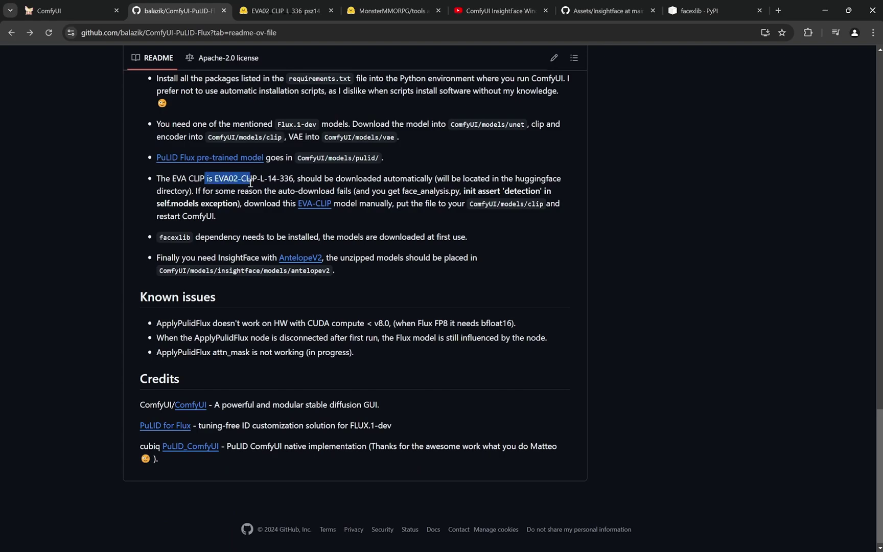
pyautogui.click(286, 10)
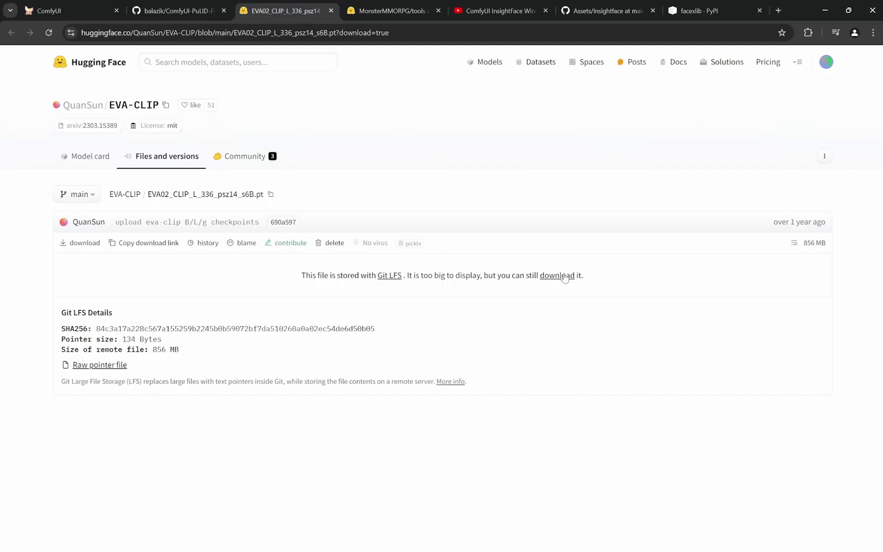
pyautogui.click(203, 12)
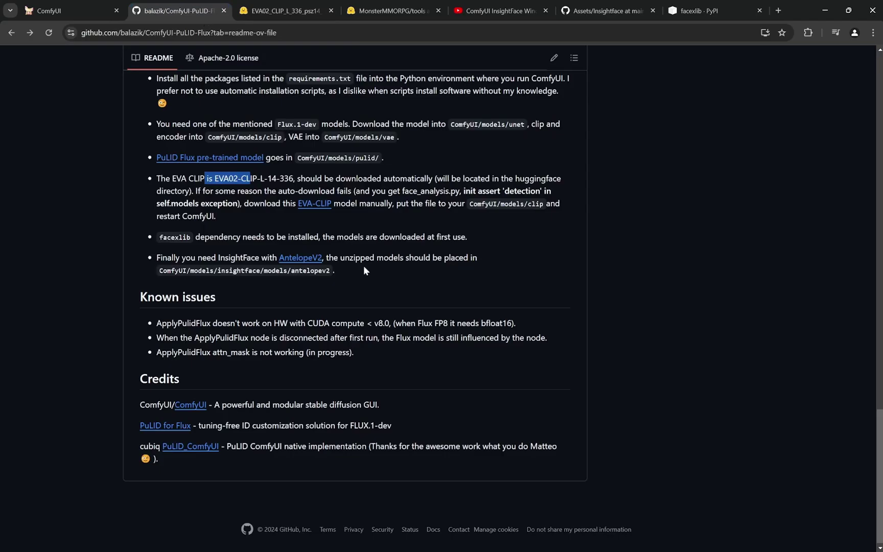
# Highlight the clip folder in the README's target path for the manually downloaded EVA-CLIP model
pyautogui.scroll(1, 366, 263)
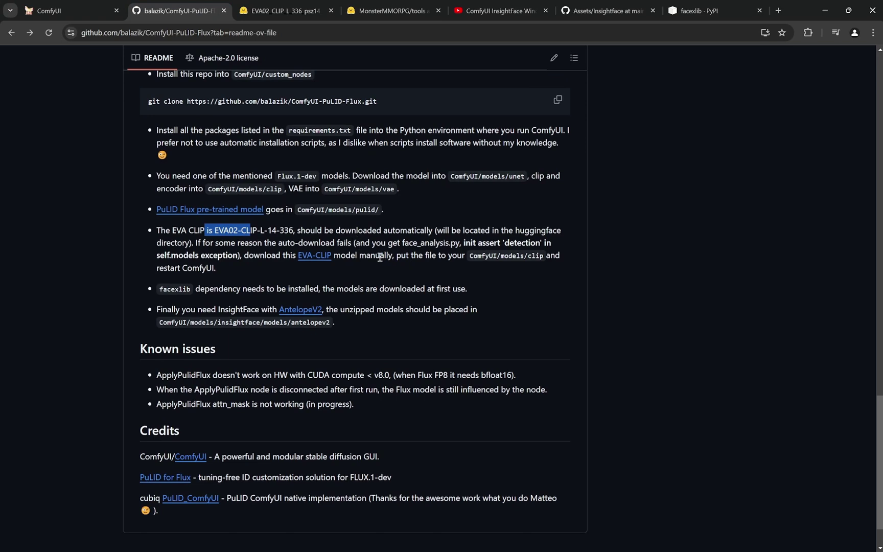
pyautogui.scroll(1, 494, 305)
pyautogui.moveTo(524, 307); pyautogui.dragTo(545, 309)
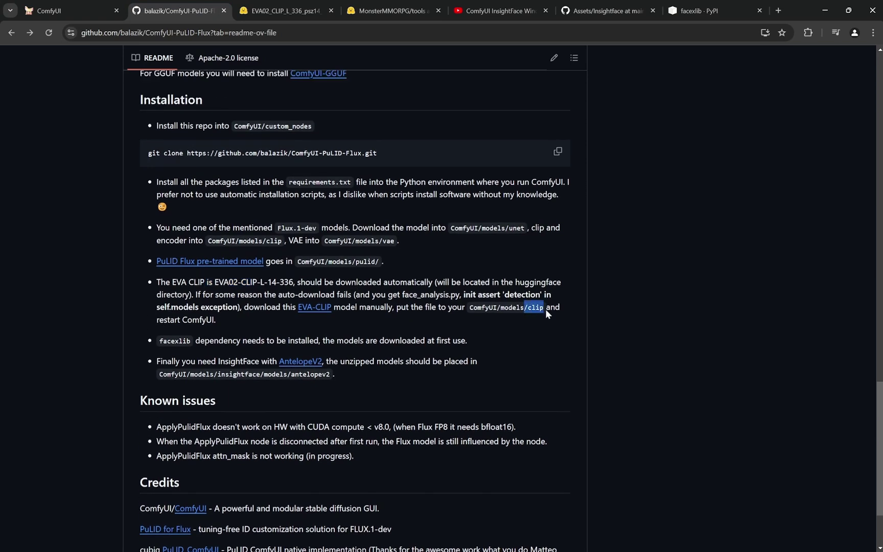
# Inspect the clip_name1, clip_name2 and type settings of the workflow's DualCLIPLoader (GGUF) node
pyautogui.click(89, 15)
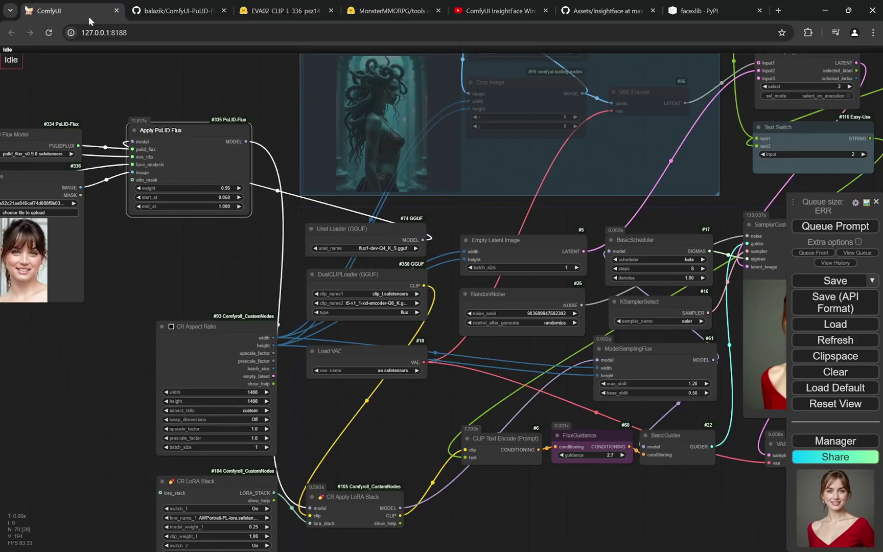
pyautogui.scroll(5, 377, 315)
pyautogui.scroll(5, 377, 315)
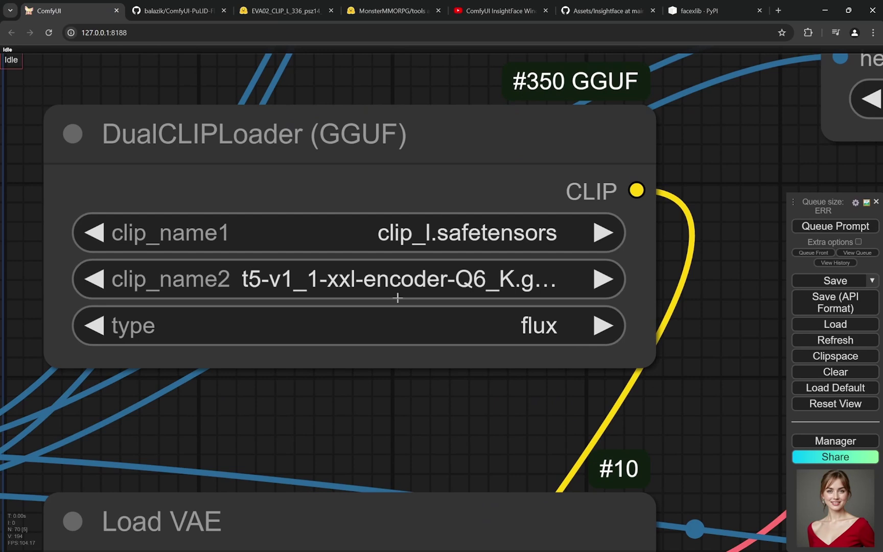
pyautogui.scroll(-4, 390, 315)
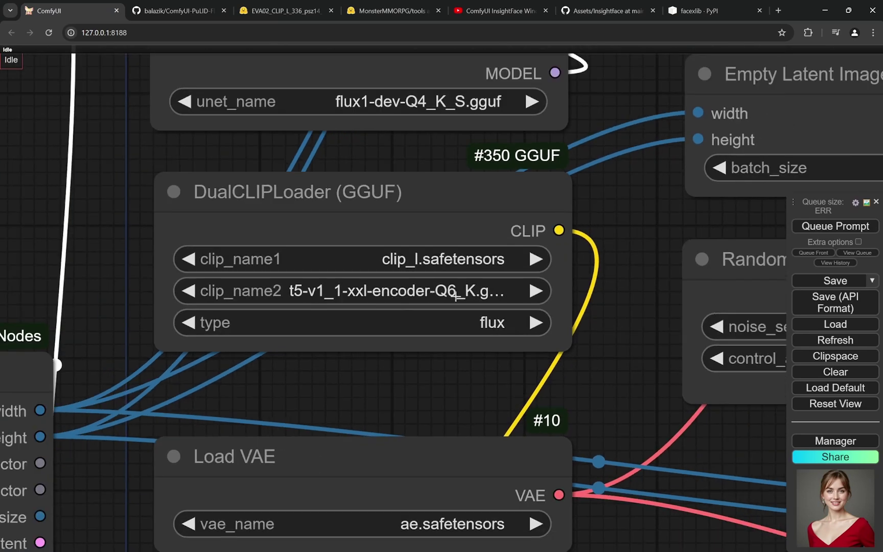
pyautogui.scroll(-3, 479, 296)
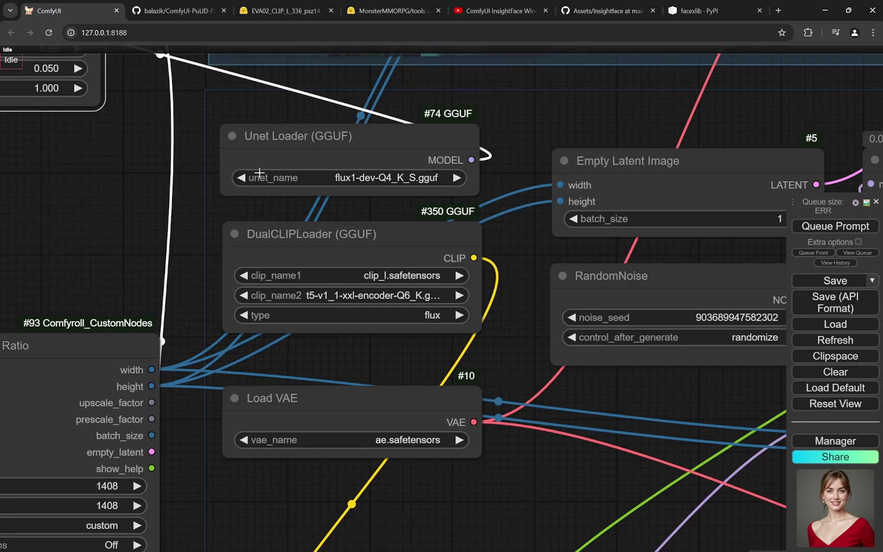
# Return to the README and highlight the facexlib dependency instruction
pyautogui.click(203, 17)
pyautogui.click(539, 336)
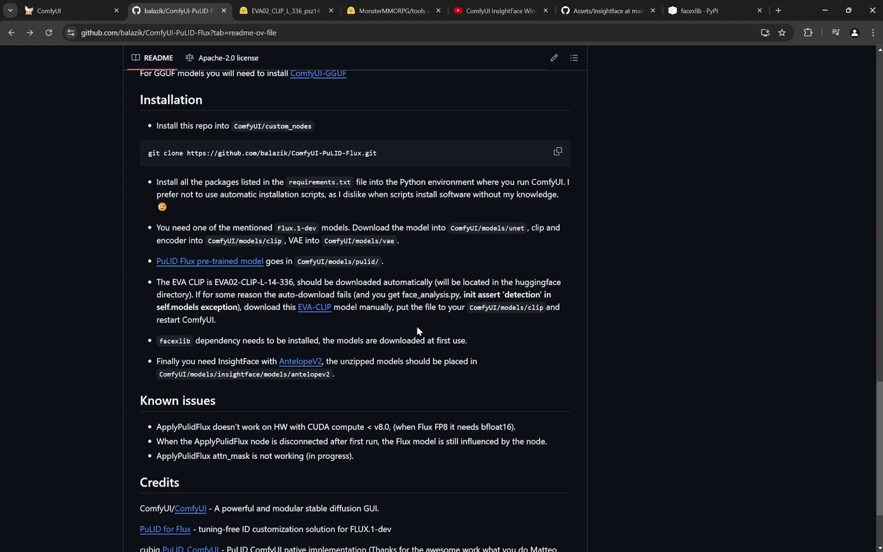
pyautogui.scroll(-1, 205, 302)
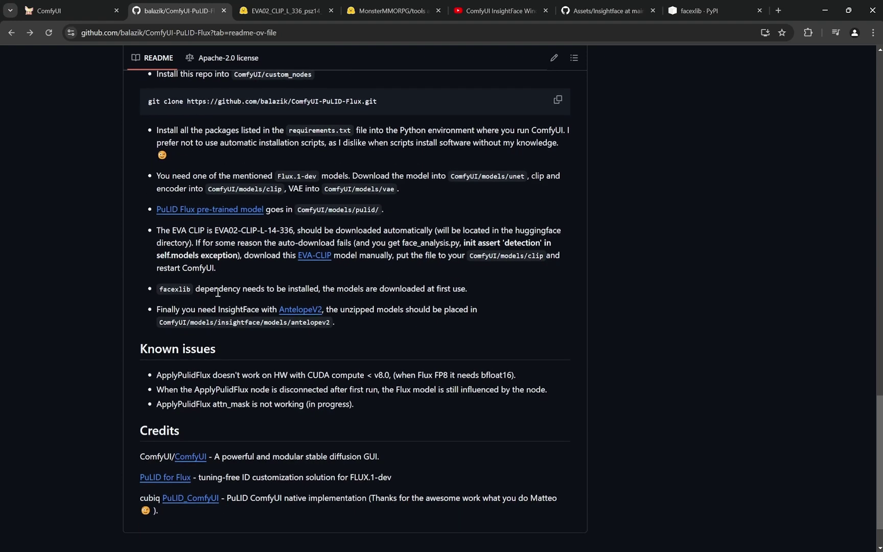
pyautogui.moveTo(218, 290); pyautogui.dragTo(323, 290)
pyautogui.click(323, 290)
pyautogui.moveTo(195, 291); pyautogui.dragTo(241, 292)
pyautogui.click(214, 293)
# Highlight the InsightFace requirement and view the MonsterMMORPG/tools file list containing antelopev2.zip on Hugging Face
pyautogui.moveTo(219, 309); pyautogui.dragTo(260, 311)
pyautogui.click(265, 310)
pyautogui.click(396, 14)
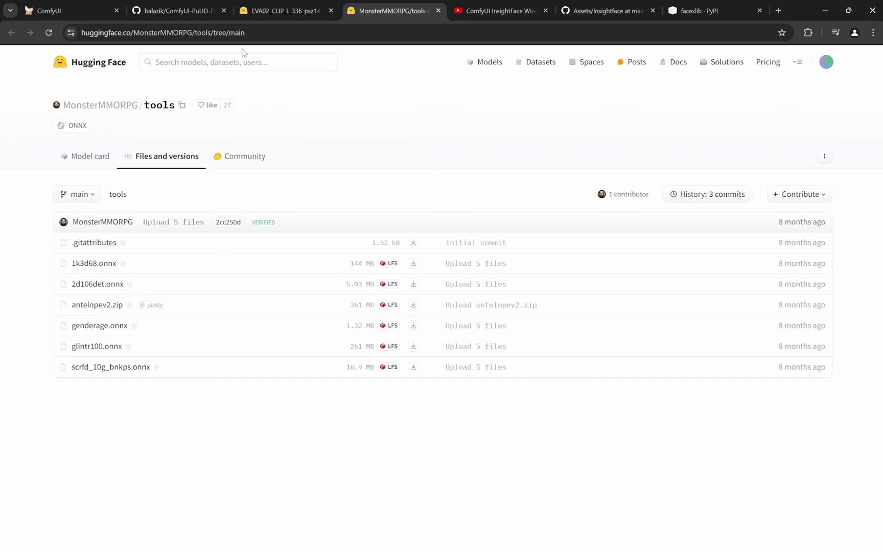
# Highlight the insightface/models/antelopev2 folders in the README's target path and revisit the MonsterMMORPG/tools file list
pyautogui.click(194, 10)
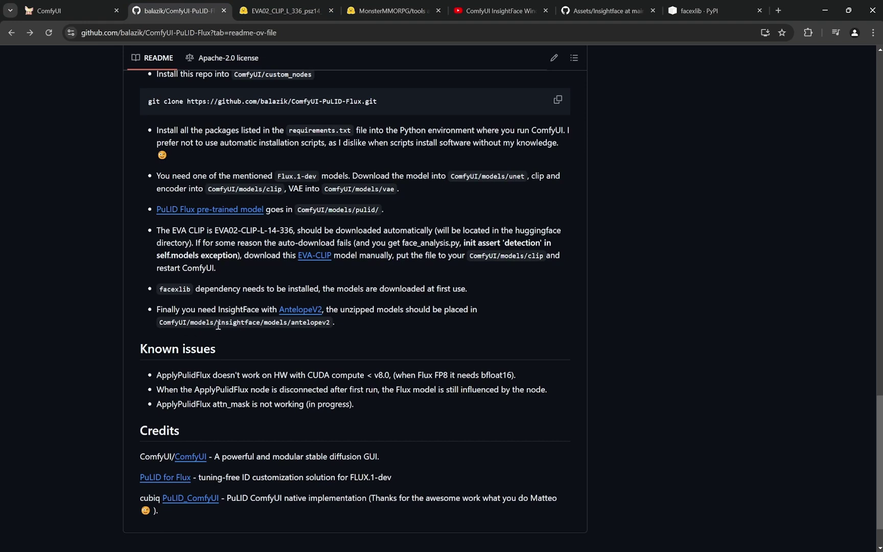
pyautogui.moveTo(219, 325); pyautogui.dragTo(285, 326)
pyautogui.click(291, 326)
pyautogui.moveTo(291, 325); pyautogui.dragTo(329, 326)
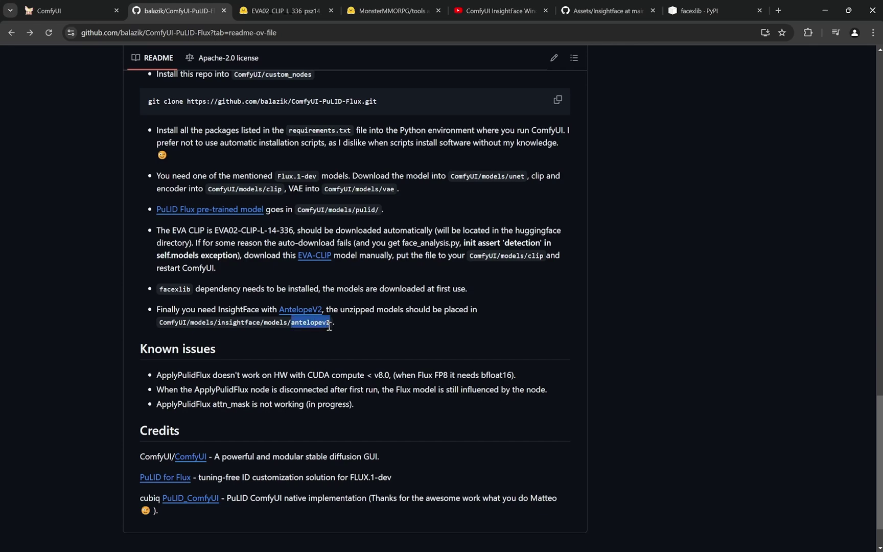
pyautogui.click(380, 333)
pyautogui.click(386, 15)
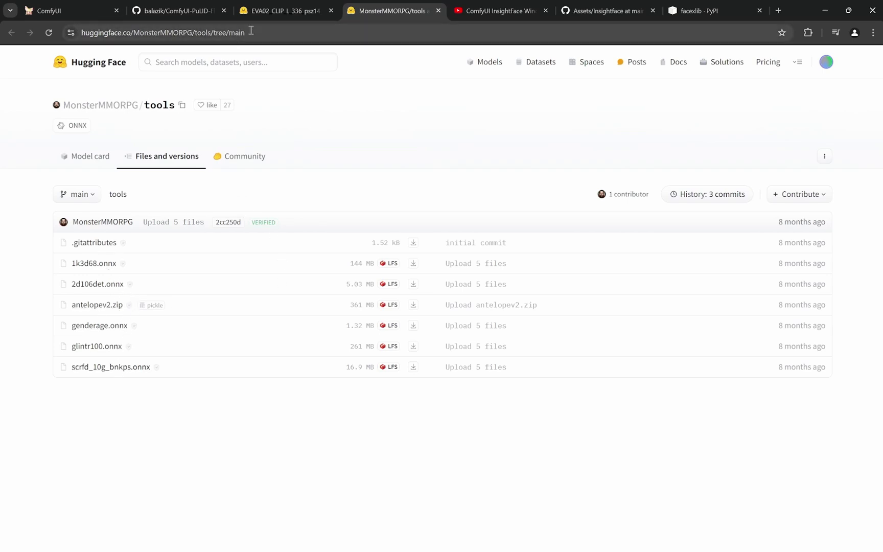
# Highlight the README's facexlib and InsightFace requirements and view the Insightface wheel files in the Gourieff/Assets repository
pyautogui.click(182, 12)
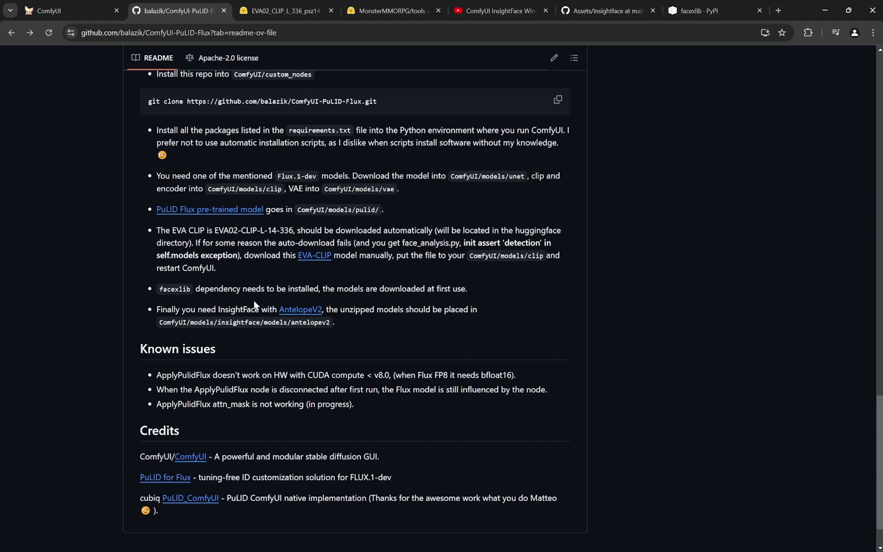
pyautogui.moveTo(158, 290); pyautogui.dragTo(260, 308)
pyautogui.click(189, 297)
pyautogui.click(438, 311)
pyautogui.click(617, 11)
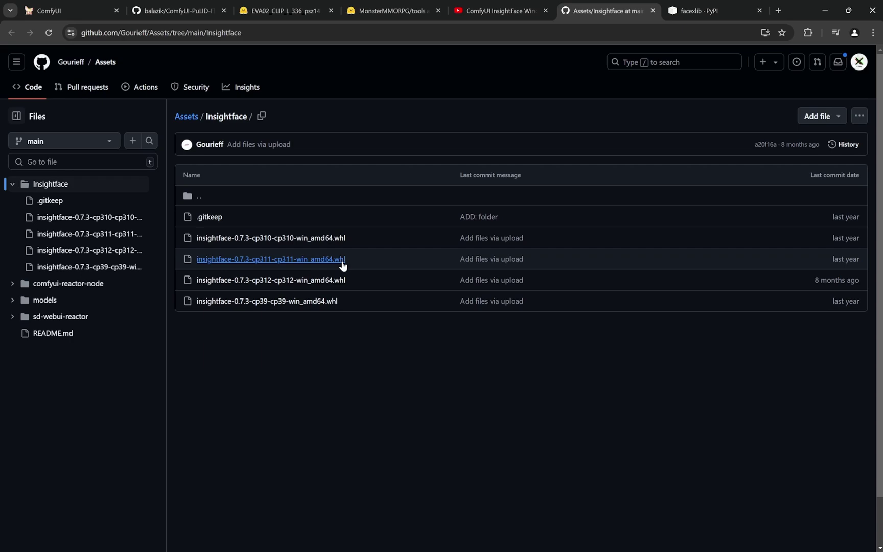
# Switch to the ComfyUI installation folder in File Explorer, locate insightface-0.7.3-cp311-cp311-win_amd64.whl and open a terminal in that folder
pyautogui.click(172, 11)
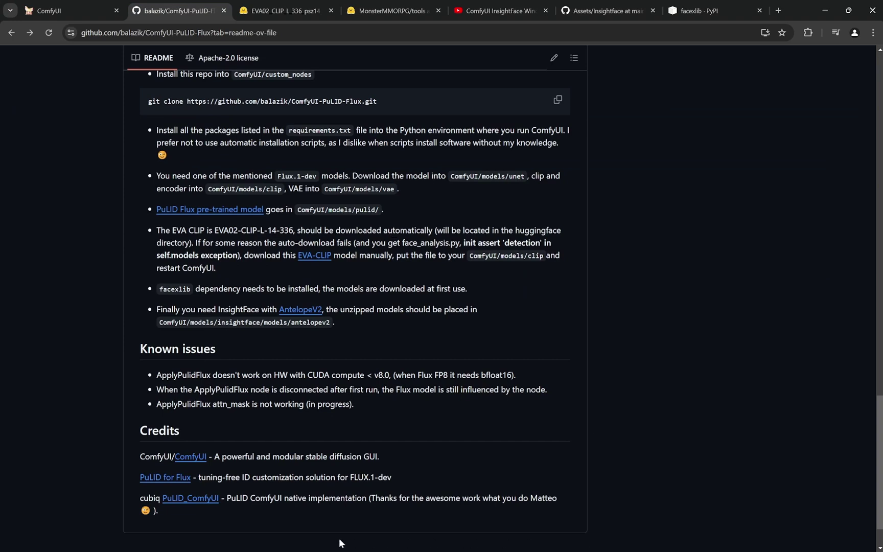
pyautogui.click(256, 542)
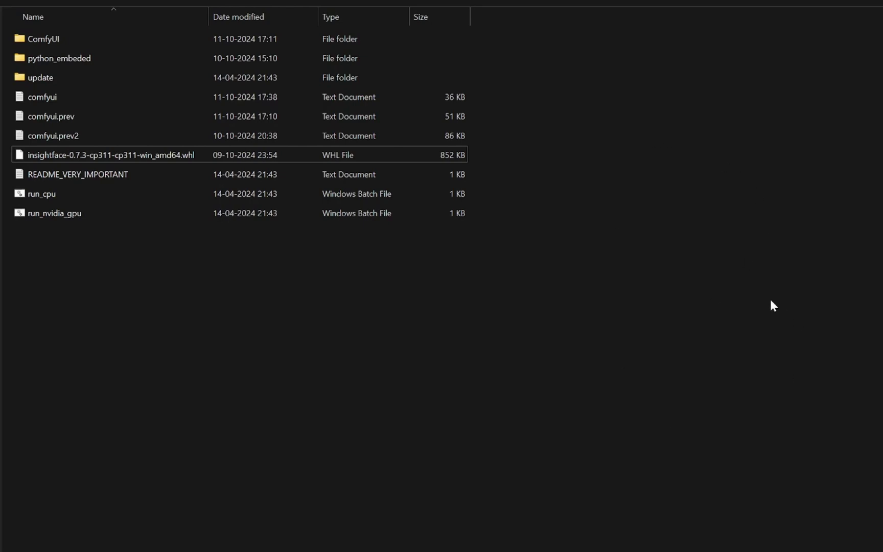
pyautogui.rightClick(150, 154)
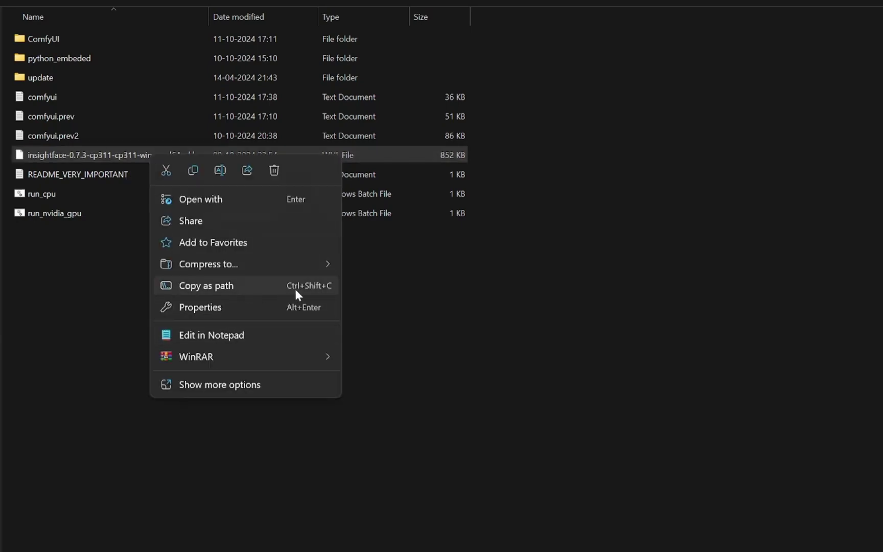
pyautogui.rightClick(536, 290)
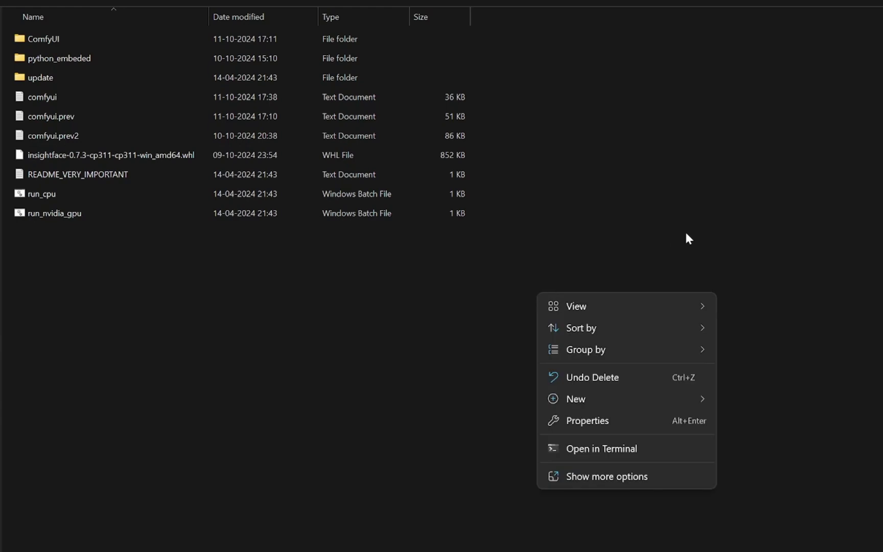
pyautogui.click(627, 449)
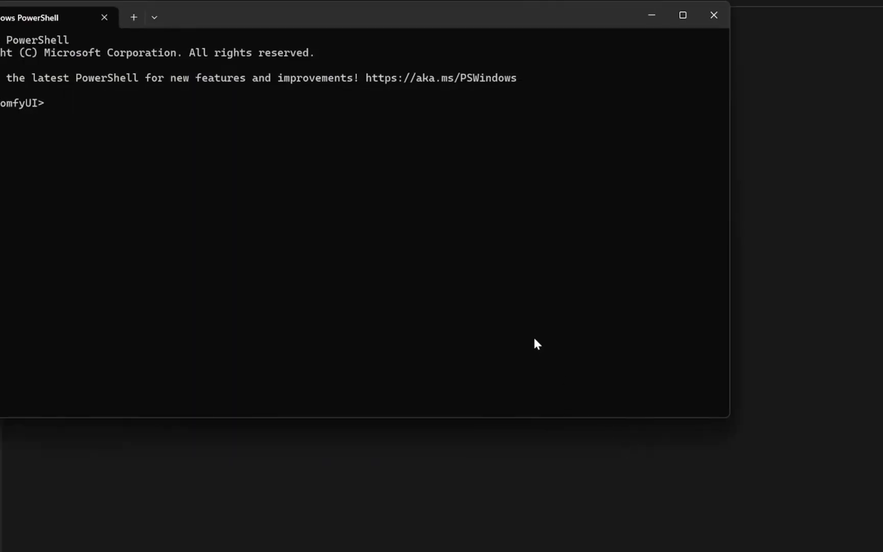
# Enter the command ".\python_embeded\python.exe -m pip install [path-to-wheel] onnxruntime" in PowerShell and highlight its wheel path placeholder
pyautogui.write('.\\python_embeded\\python.exe -m pip install [path-to-wheel] onnxruntime')
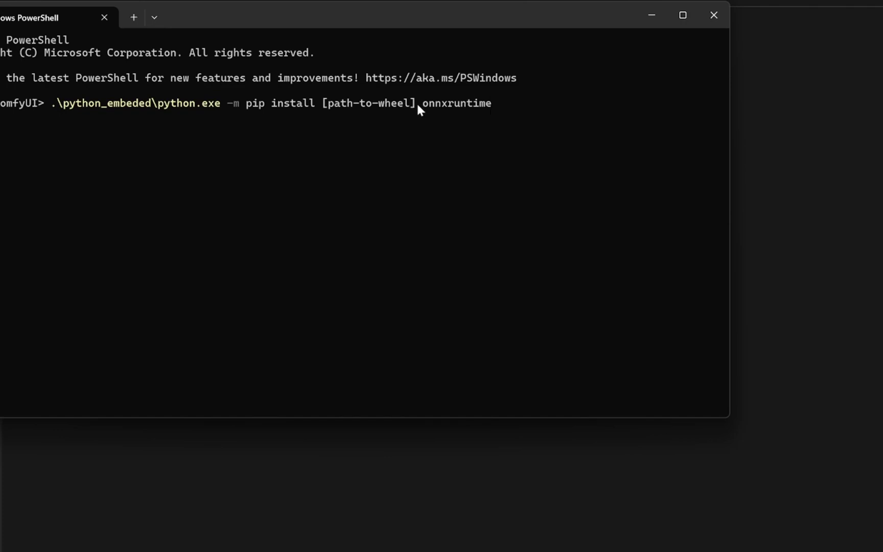
pyautogui.moveTo(417, 105); pyautogui.dragTo(327, 113)
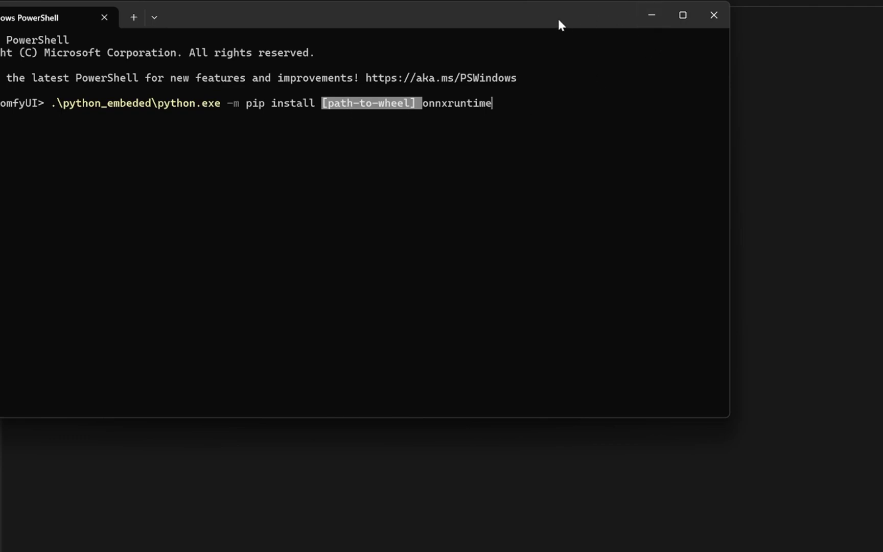
pyautogui.moveTo(559, 24); pyautogui.dragTo(775, 159)
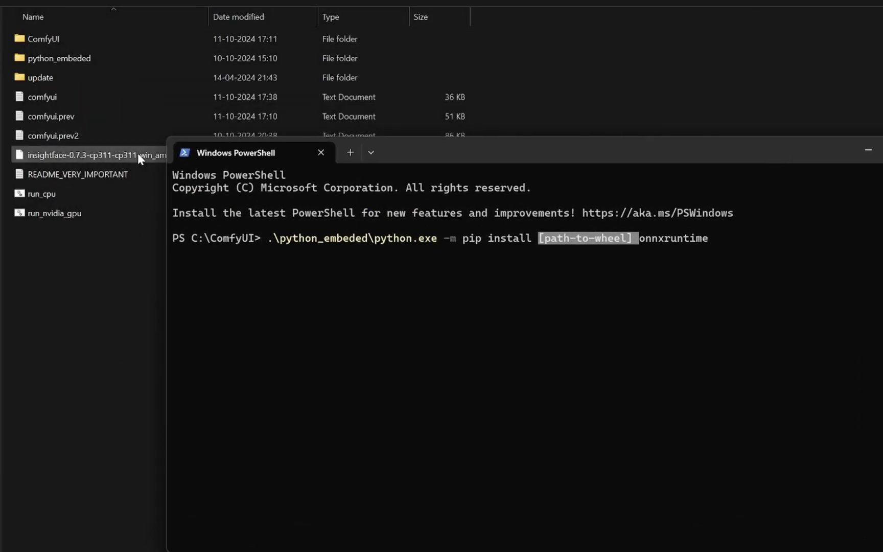
pyautogui.moveTo(629, 156); pyautogui.dragTo(548, 87)
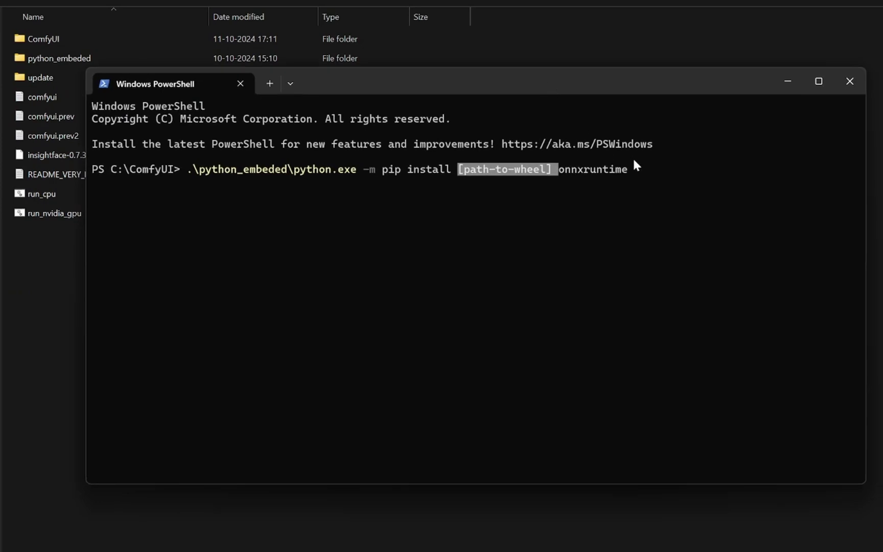
pyautogui.click(634, 156)
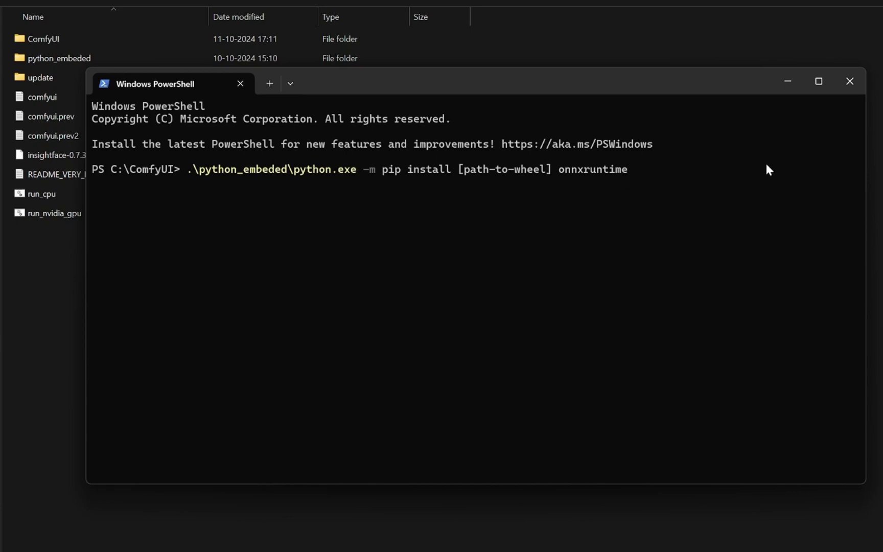
# Close the current PowerShell window and open a new terminal in the ComfyUI installation folder
pyautogui.click(849, 81)
pyautogui.rightClick(260, 274)
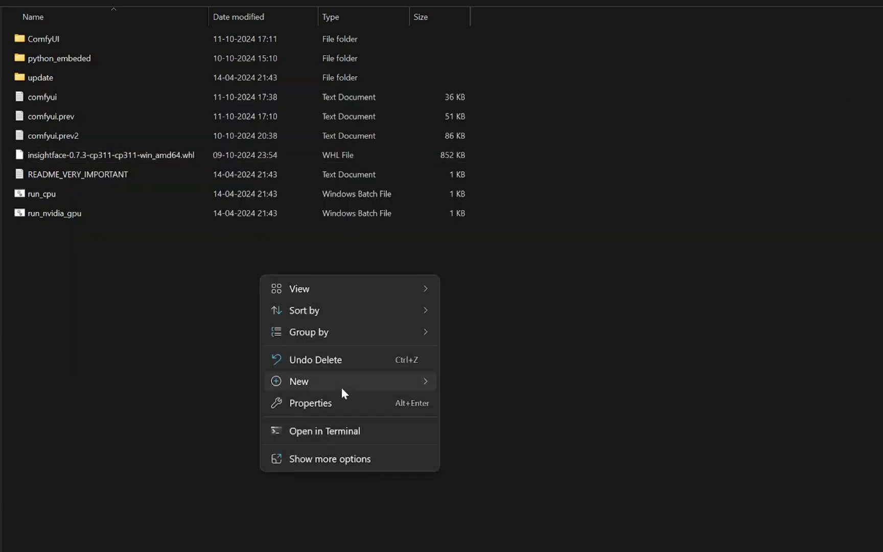
pyautogui.click(412, 431)
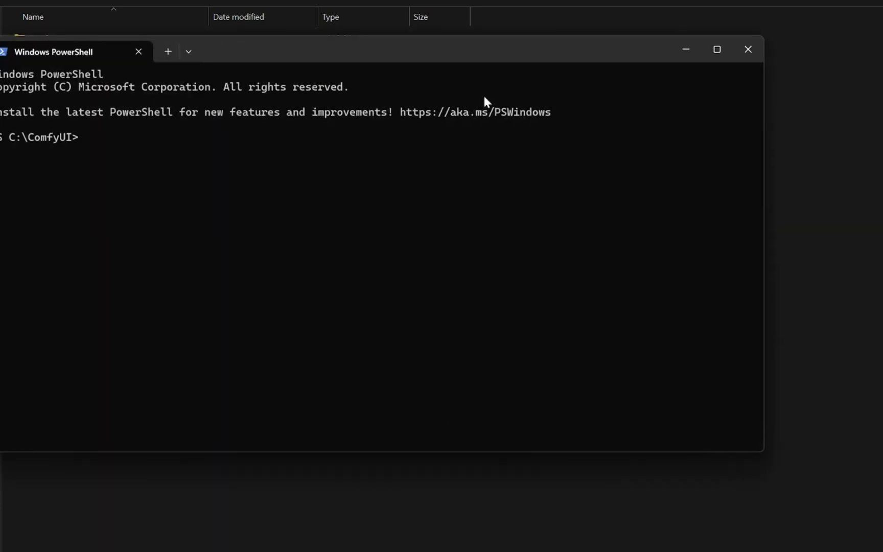
pyautogui.moveTo(479, 54); pyautogui.dragTo(552, 63)
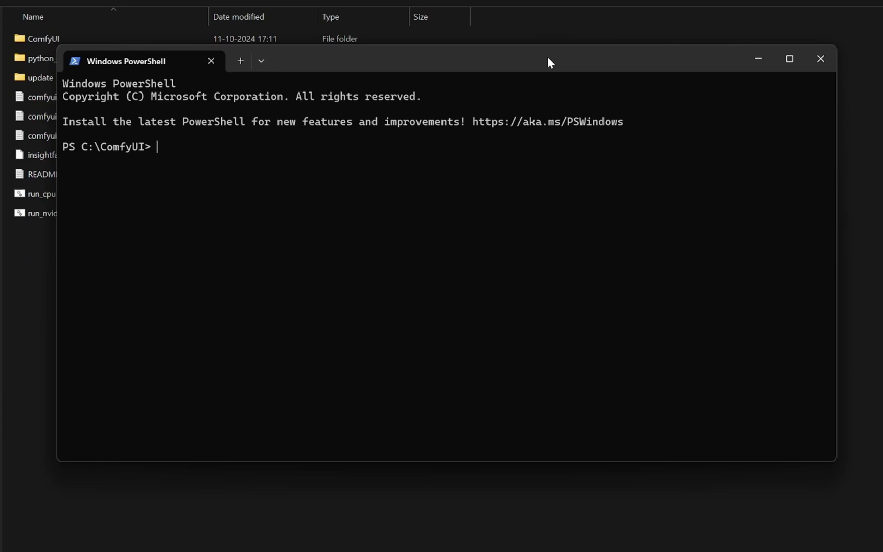
# Enter the command "pip install -r path/req.txt" in PowerShell and highlight its requirements file path
pyautogui.write('pip is')
pyautogui.press('BackSpace')
pyautogui.write('nstall ')
pyautogui.write('=~')
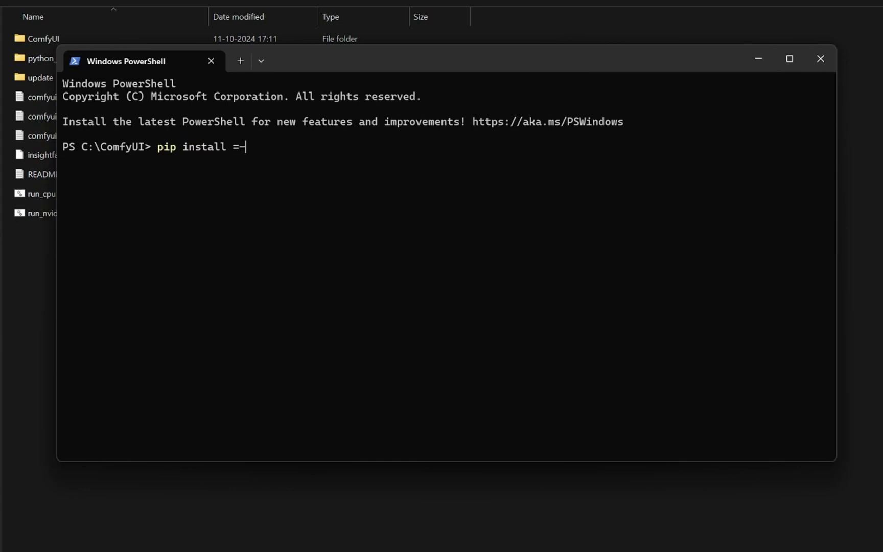
pyautogui.press('BackSpace')
pyautogui.press('BackSpace')
pyautogui.write('-r')
pyautogui.write('path/req.t')
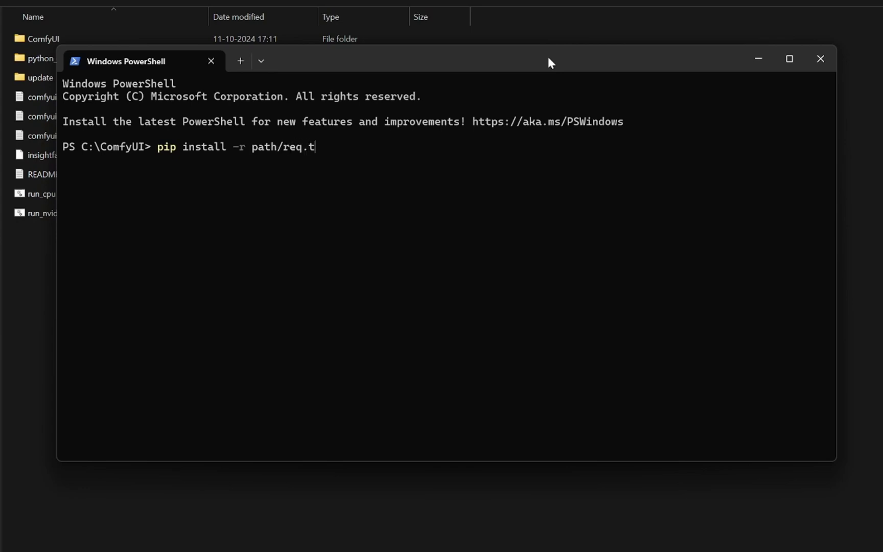
pyautogui.write('xt')
pyautogui.moveTo(330, 147); pyautogui.dragTo(247, 152)
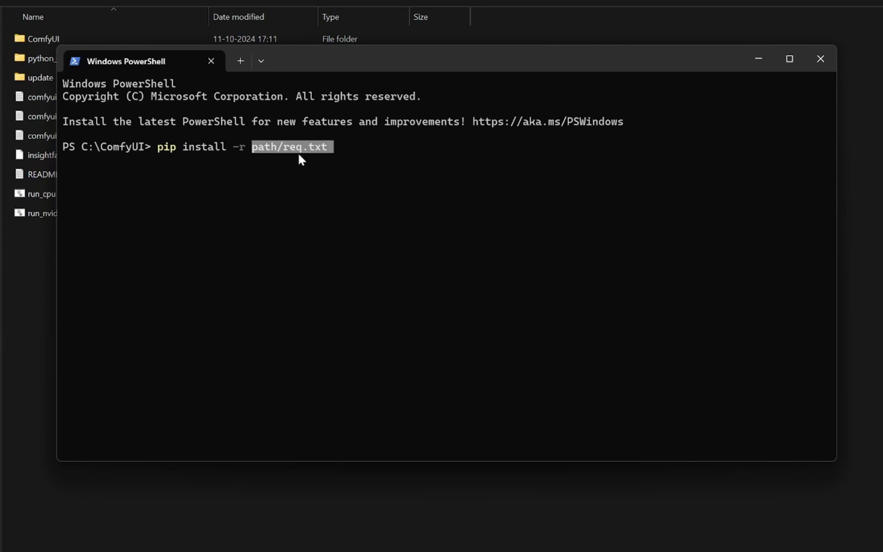
# Change the command to "pip install facexlib" by replacing the requirements option and path
pyautogui.click(334, 155)
pyautogui.press('BackSpace')
pyautogui.press('BackSpace')
pyautogui.press('BackSpace')
pyautogui.press('BackSpace')
pyautogui.press('BackSpace')
pyautogui.press('BackSpace')
pyautogui.press('BackSpace')
pyautogui.press('BackSpace')
pyautogui.press('BackSpace')
pyautogui.press('BackSpace')
pyautogui.press('BackSpace')
pyautogui.press('BackSpace')
pyautogui.press('BackSpace')
pyautogui.press('BackSpace')
pyautogui.press('BackSpace')
pyautogui.press('BackSpace')
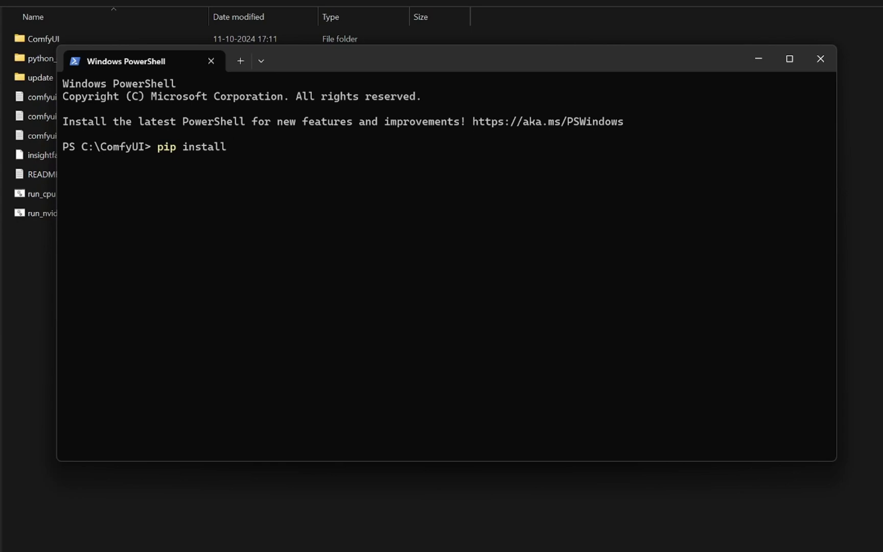
pyautogui.write('facexli')
pyautogui.write('b')
# Clear the prompt and enter ".\python_embeded\python.exe -m pip install [path-to-wheel] onnxruntime"
pyautogui.press('BackSpace')
pyautogui.press('BackSpace')
pyautogui.press('BackSpace')
pyautogui.press('BackSpace')
pyautogui.press('BackSpace')
pyautogui.press('BackSpace')
pyautogui.press('BackSpace')
pyautogui.press('BackSpace')
pyautogui.press('BackSpace')
pyautogui.press('BackSpace')
pyautogui.press('BackSpace')
pyautogui.press('BackSpace')
pyautogui.press('BackSpace')
pyautogui.press('BackSpace')
pyautogui.press('BackSpace')
pyautogui.press('BackSpace')
pyautogui.press('BackSpace')
pyautogui.press('BackSpace')
pyautogui.press('BackSpace')
pyautogui.press('BackSpace')
pyautogui.write('.\\python_embeded\\python.exe -m pip install [path-to-wheel] onnxruntime')
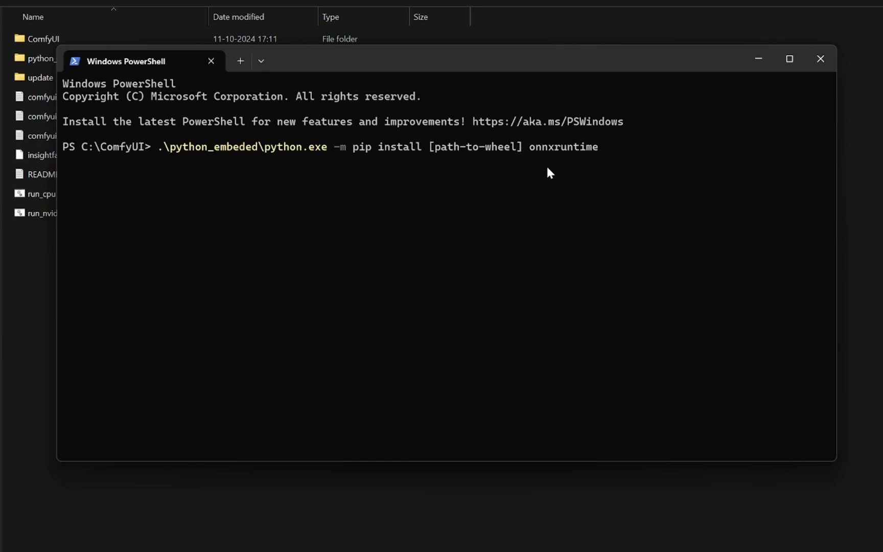
# Replace the command's [path-to-wheel] placeholder with insightface and highlight the onnxruntime package name
pyautogui.press('Left')
pyautogui.press('Left')
pyautogui.press('Left')
pyautogui.press('Left')
pyautogui.press('BackSpace')
pyautogui.press('BackSpace')
pyautogui.press('BackSpace')
pyautogui.press('BackSpace')
pyautogui.press('BackSpace')
pyautogui.press('BackSpace')
pyautogui.press('BackSpace')
pyautogui.press('BackSpace')
pyautogui.press('BackSpace')
pyautogui.press('BackSpace')
pyautogui.press('BackSpace')
pyautogui.press('BackSpace')
pyautogui.press('BackSpace')
pyautogui.press('BackSpace')
pyautogui.press('BackSpace')
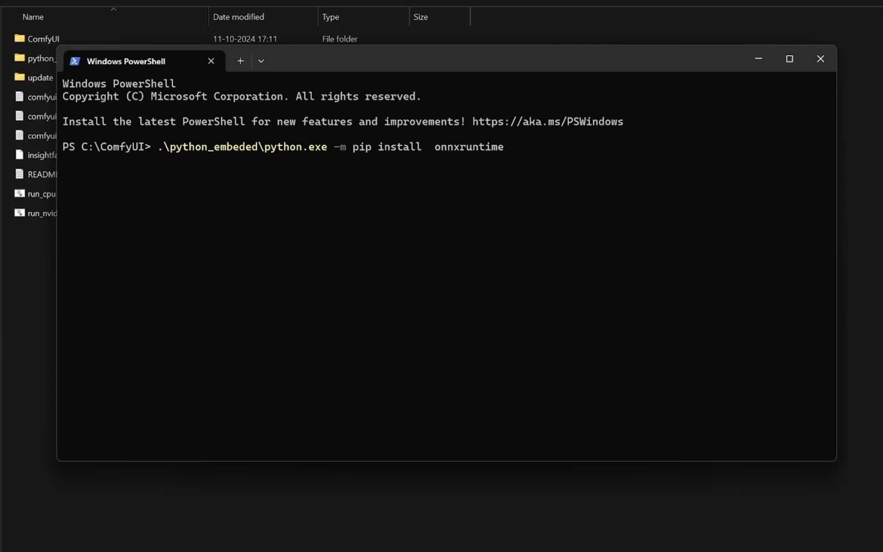
pyautogui.write('insightface')
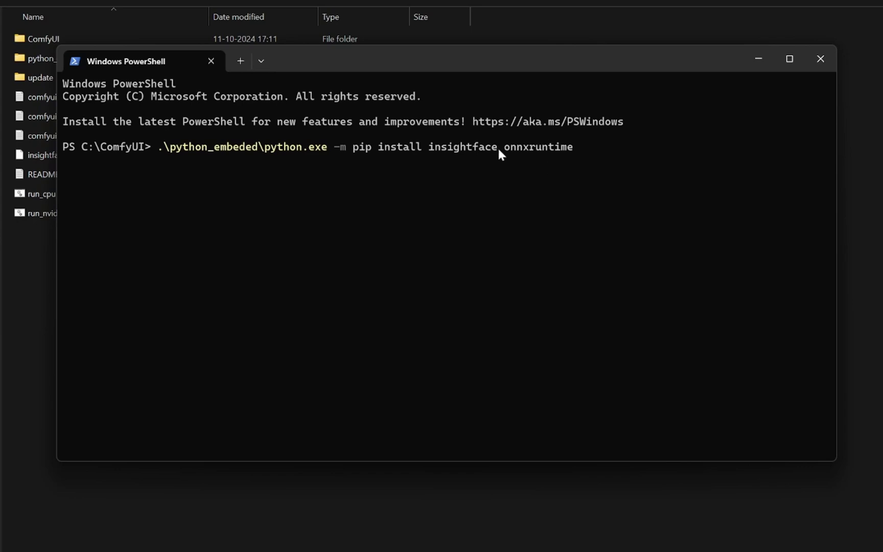
pyautogui.moveTo(512, 149); pyautogui.dragTo(574, 153)
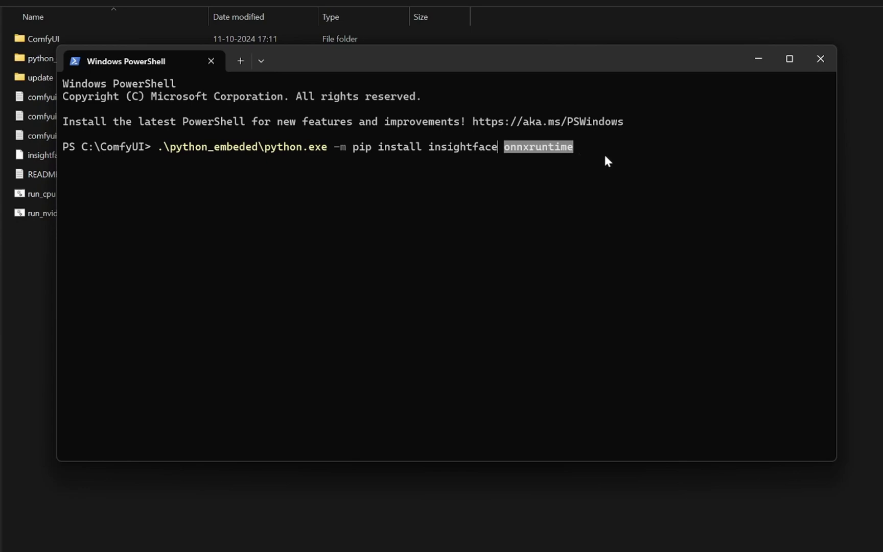
# Close PowerShell and examine the python_embeded folder, including its insightface and Scripts subfolders
pyautogui.click(821, 58)
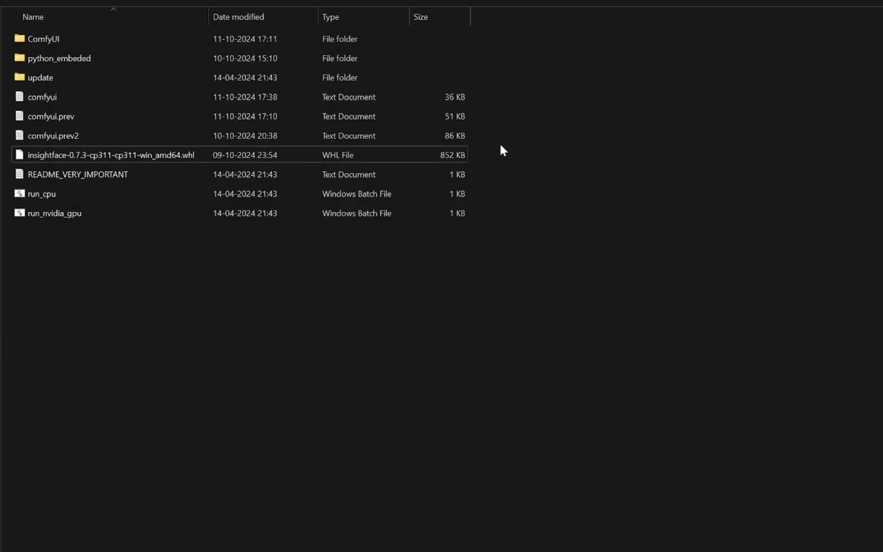
pyautogui.doubleClick(88, 58)
pyautogui.scroll(-4, 666, 182)
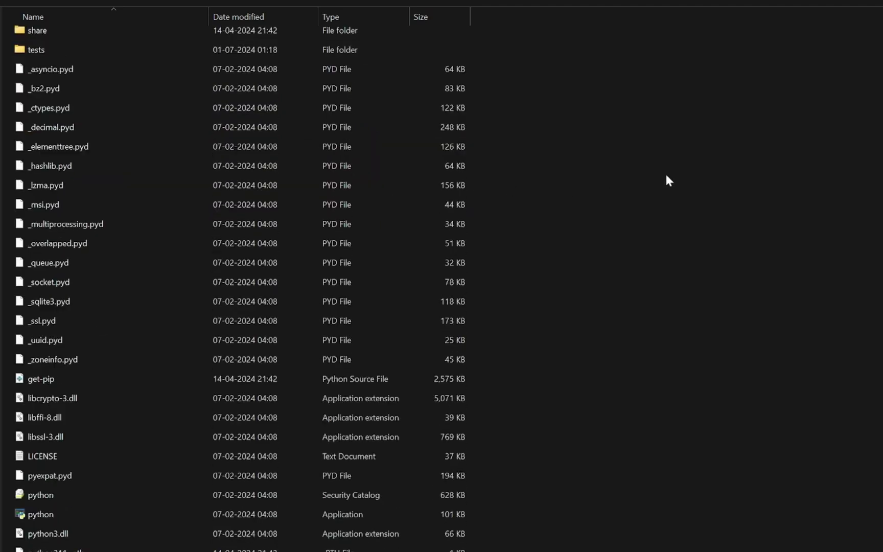
pyautogui.scroll(4, 669, 180)
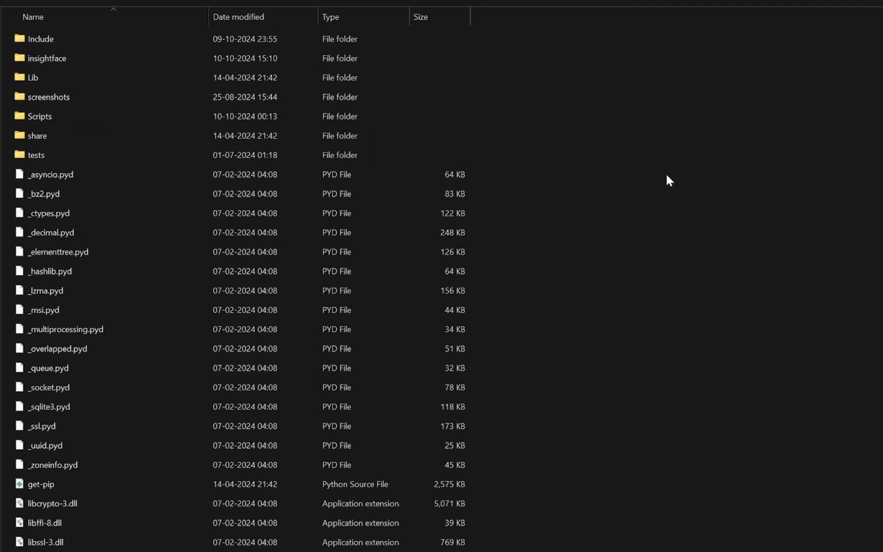
pyautogui.doubleClick(69, 58)
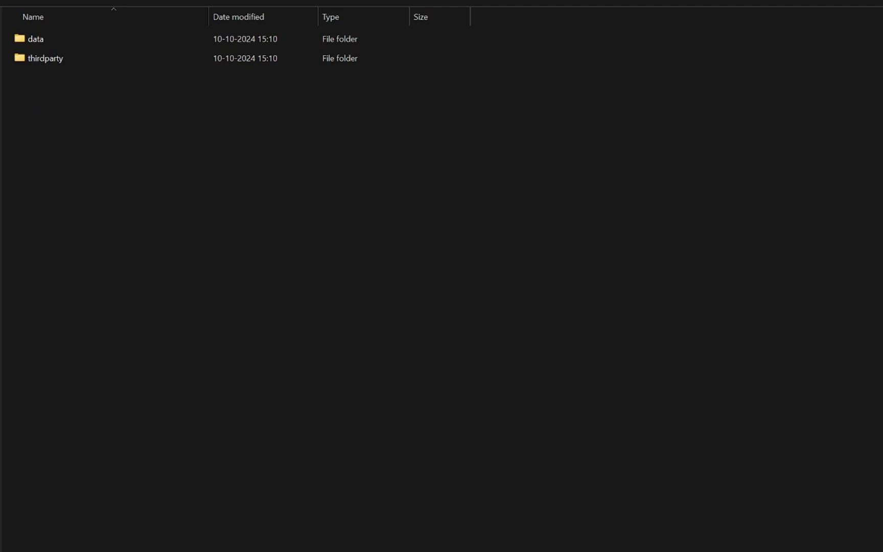
pyautogui.hotkey('alt', 'Left')
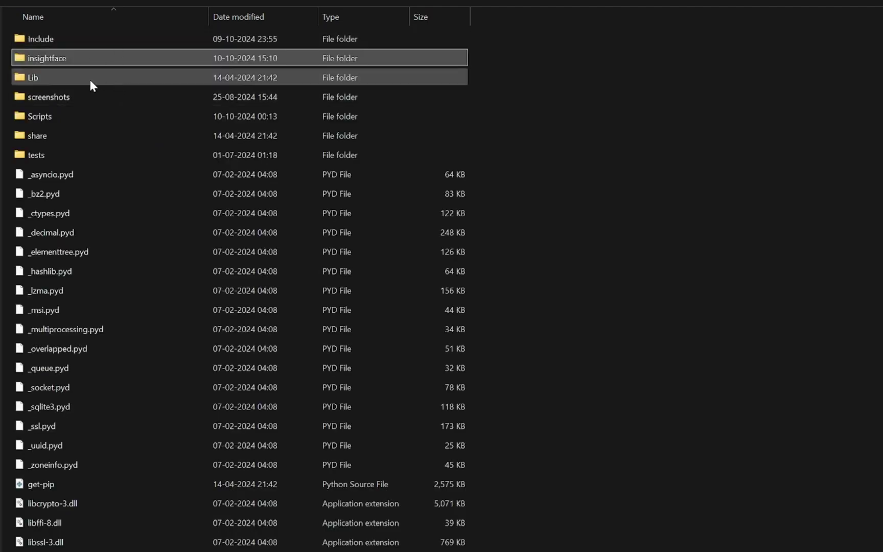
pyautogui.moveTo(86, 119)
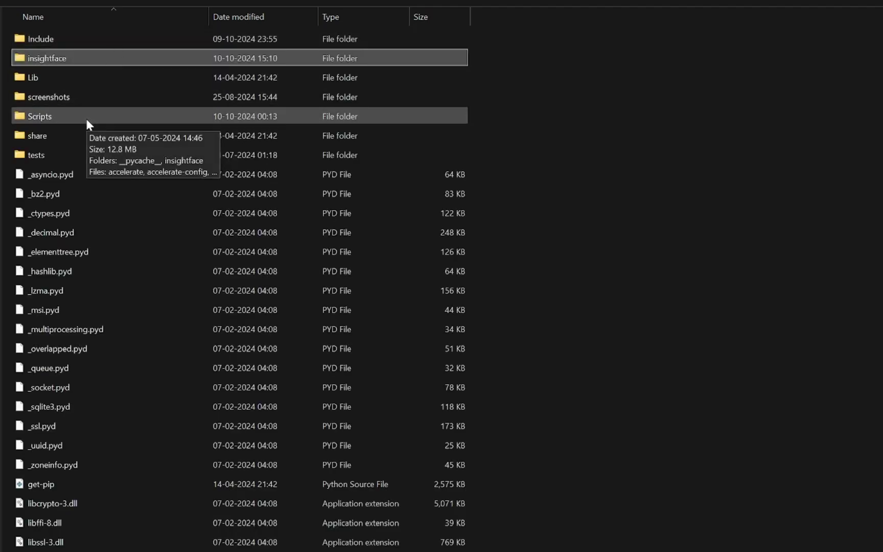
pyautogui.doubleClick(85, 118)
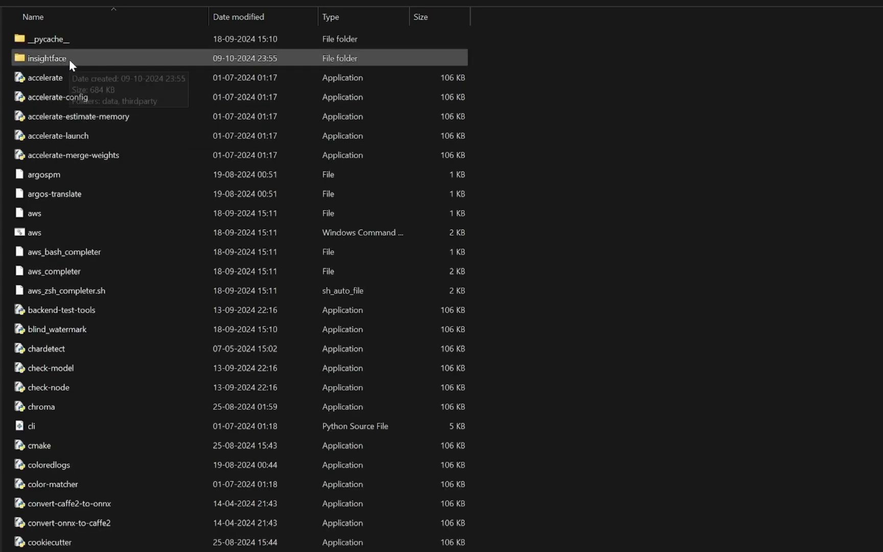
pyautogui.hotkey('alt', 'Up')
pyautogui.hotkey('alt', 'Up')
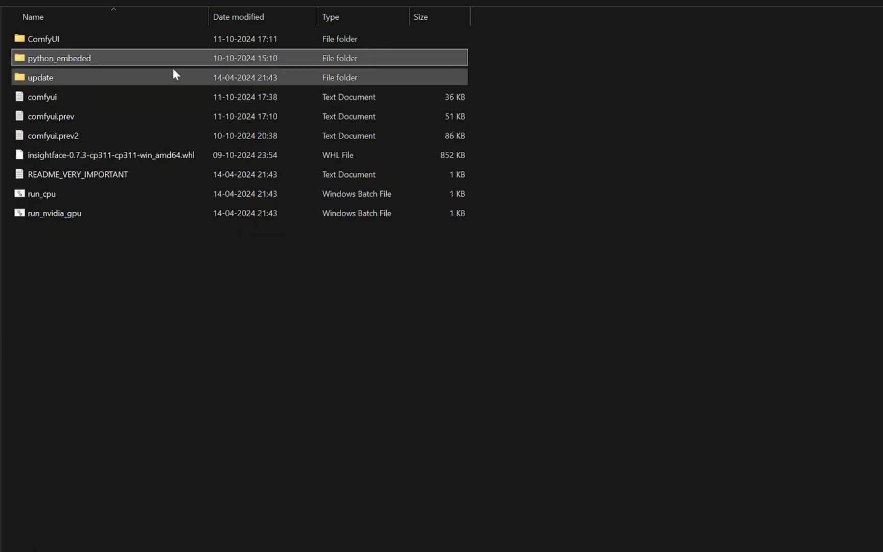
# Locate the requirements text file in ComfyUI\custom_nodes\ComfyUI-PuLID-Flux and view its copy-path option
pyautogui.doubleClick(98, 37)
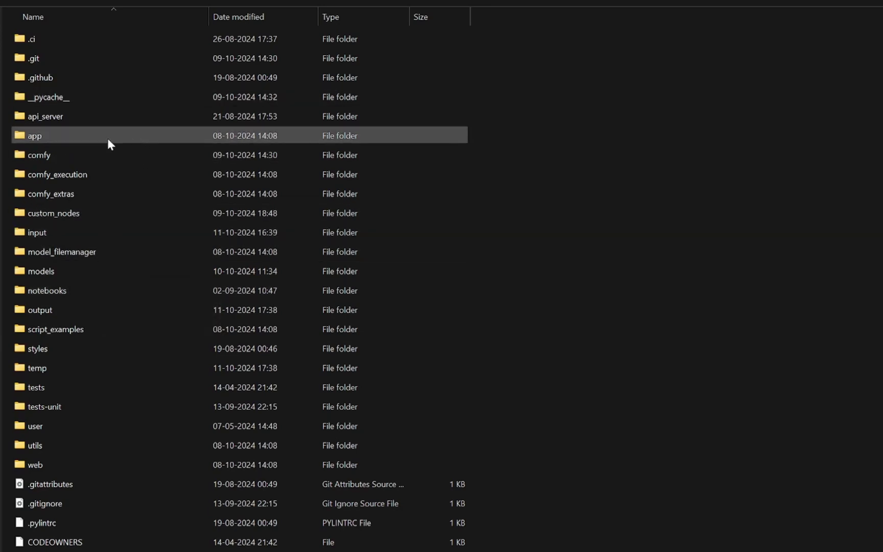
pyautogui.doubleClick(85, 213)
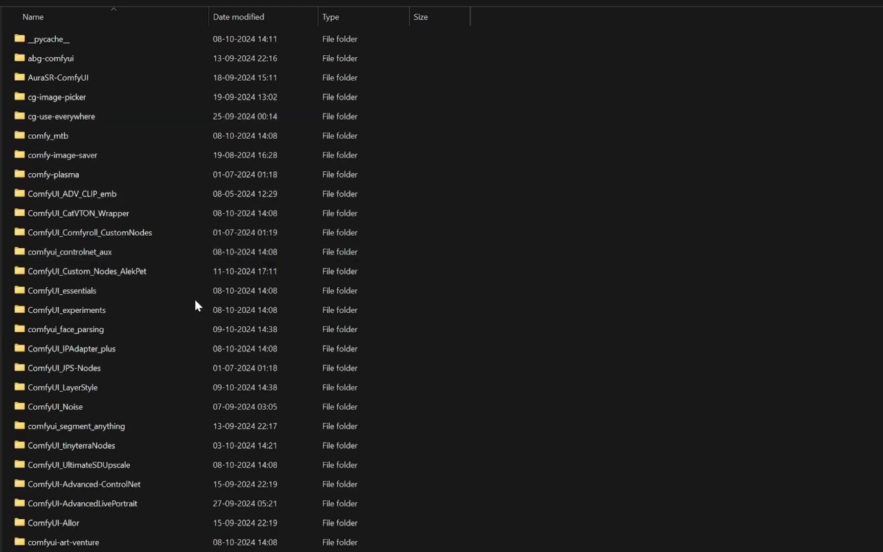
pyautogui.scroll(-5, 153, 354)
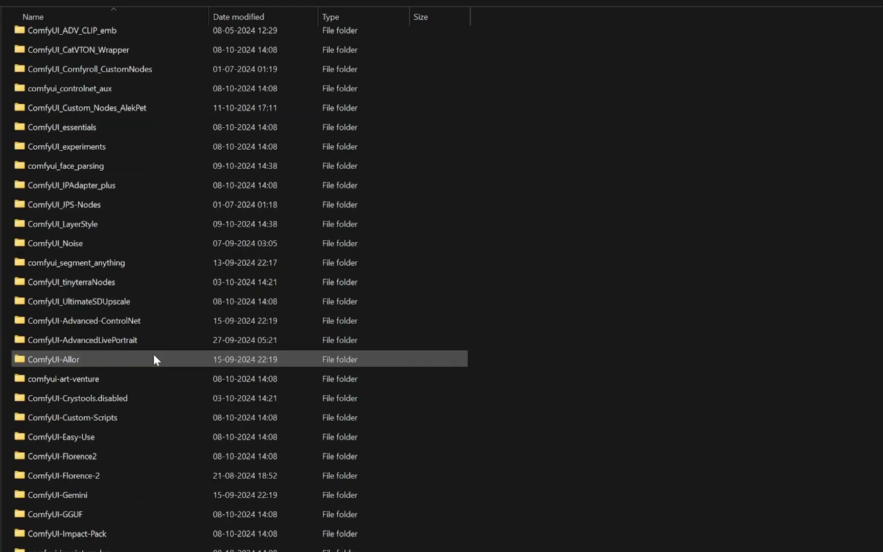
pyautogui.scroll(-4, 153, 354)
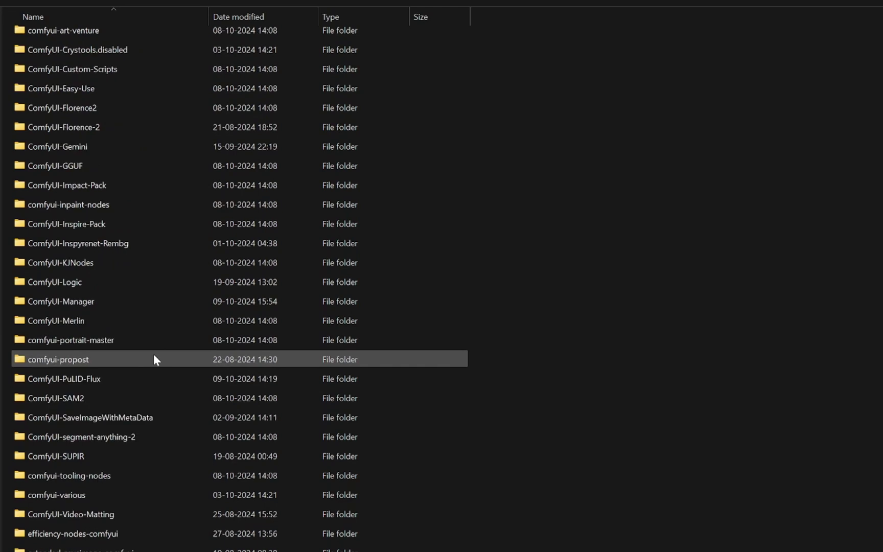
pyautogui.moveTo(98, 382)
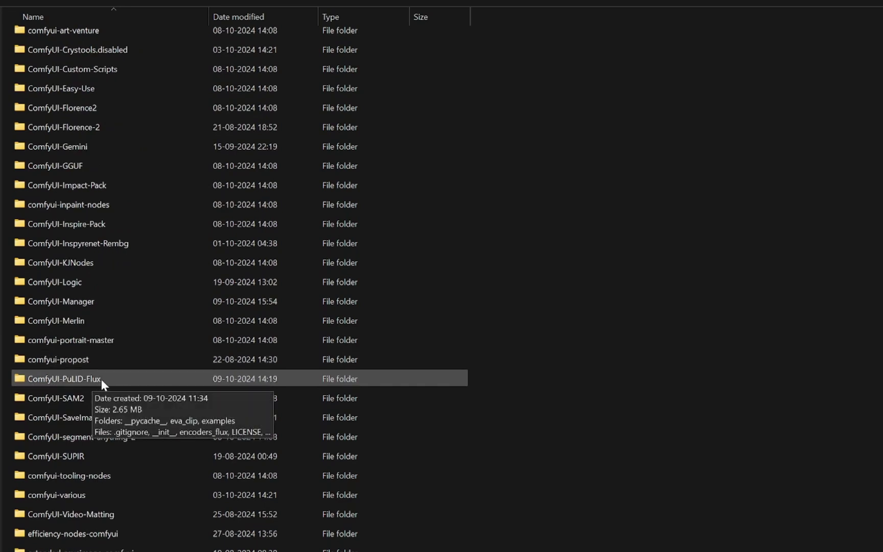
pyautogui.doubleClick(101, 378)
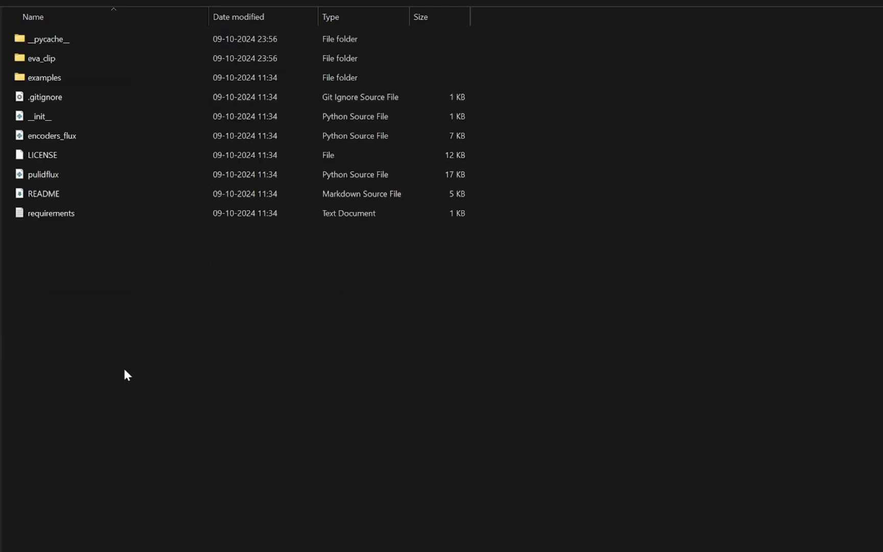
pyautogui.moveTo(71, 217)
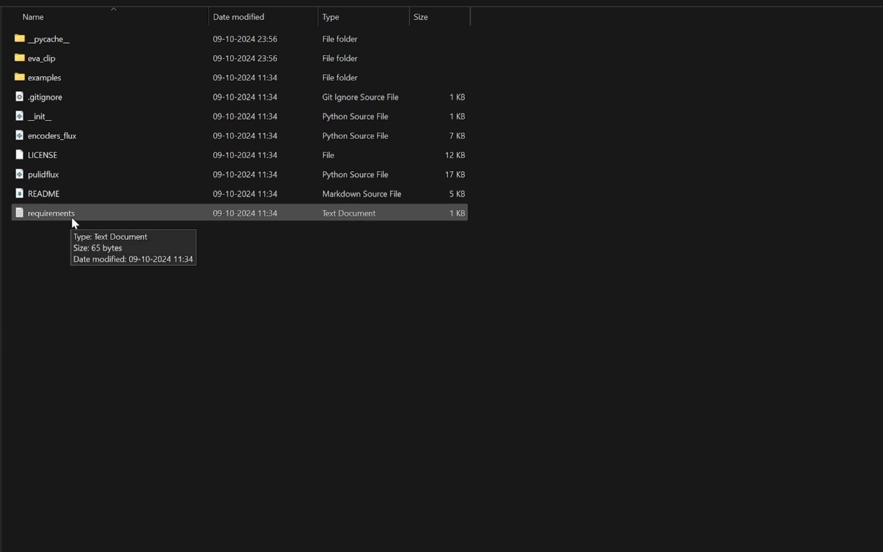
pyautogui.rightClick(69, 213)
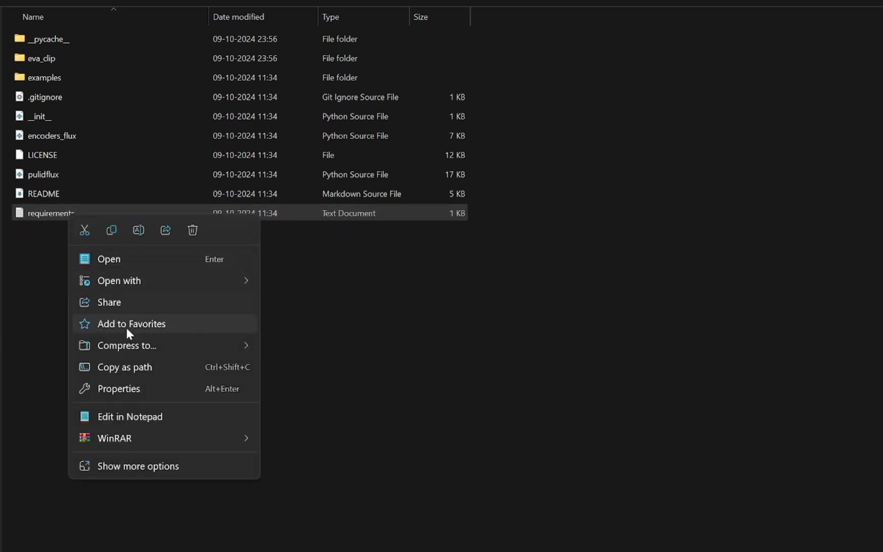
pyautogui.click(431, 347)
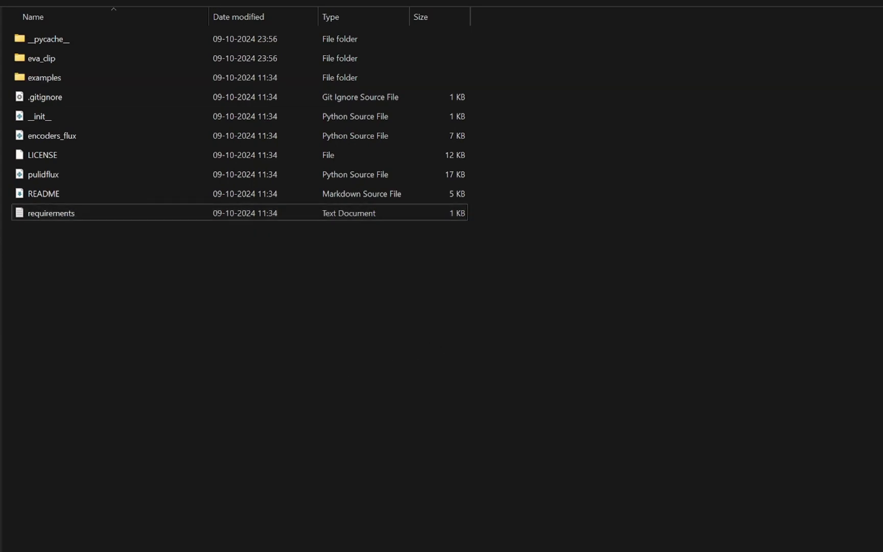
# Return to the main ComfyUI installation folder and open a terminal there
pyautogui.click(205, 3)
pyautogui.rightClick(168, 276)
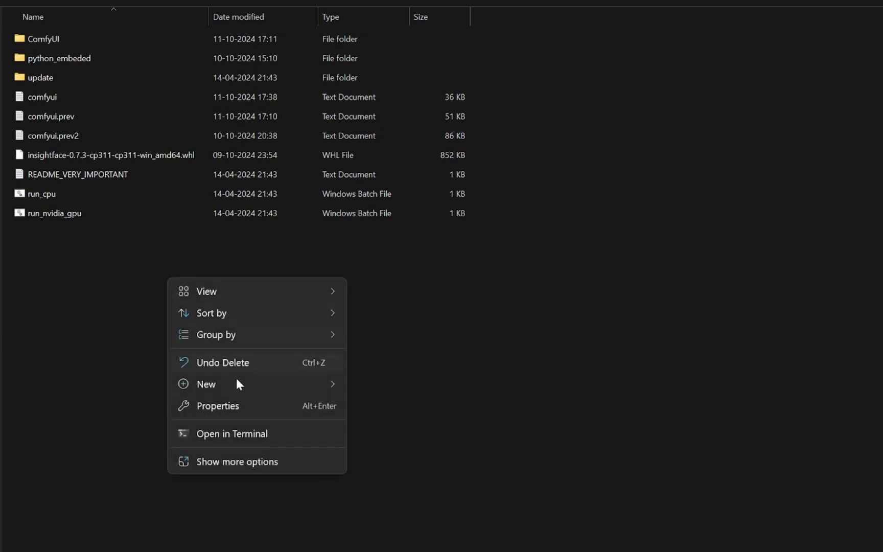
pyautogui.click(256, 434)
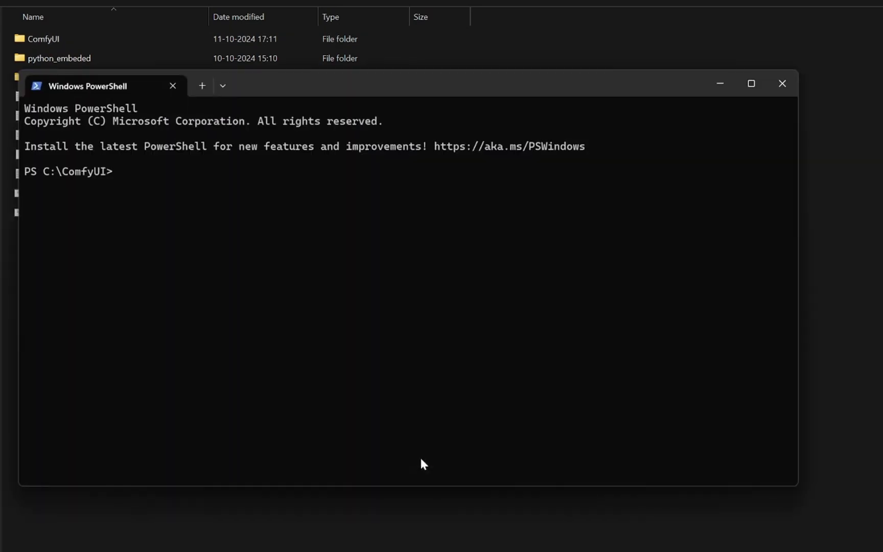
# Enter the example command "pip install -r path.tx" in PowerShell and clear it from the prompt
pyautogui.write('pip install -r')
pyautogui.write('path.tx')
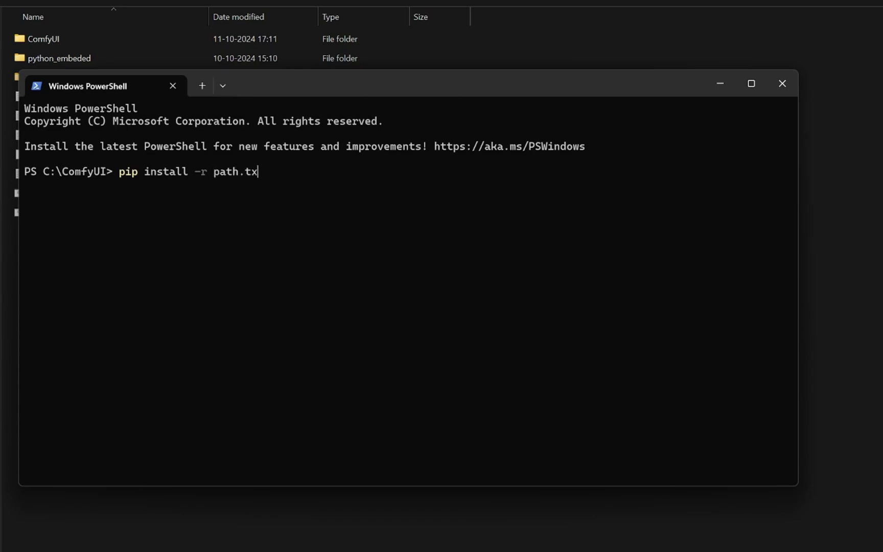
pyautogui.press('BackSpace')
pyautogui.press('BackSpace')
pyautogui.press('BackSpace')
pyautogui.press('BackSpace')
pyautogui.press('BackSpace')
pyautogui.press('BackSpace')
pyautogui.press('BackSpace')
pyautogui.press('BackSpace')
pyautogui.press('BackSpace')
pyautogui.press('BackSpace')
pyautogui.press('BackSpace')
pyautogui.press('BackSpace')
pyautogui.press('BackSpace')
pyautogui.press('BackSpace')
pyautogui.press('BackSpace')
pyautogui.press('BackSpace')
pyautogui.press('BackSpace')
pyautogui.press('BackSpace')
pyautogui.press('BackSpace')
pyautogui.press('BackSpace')
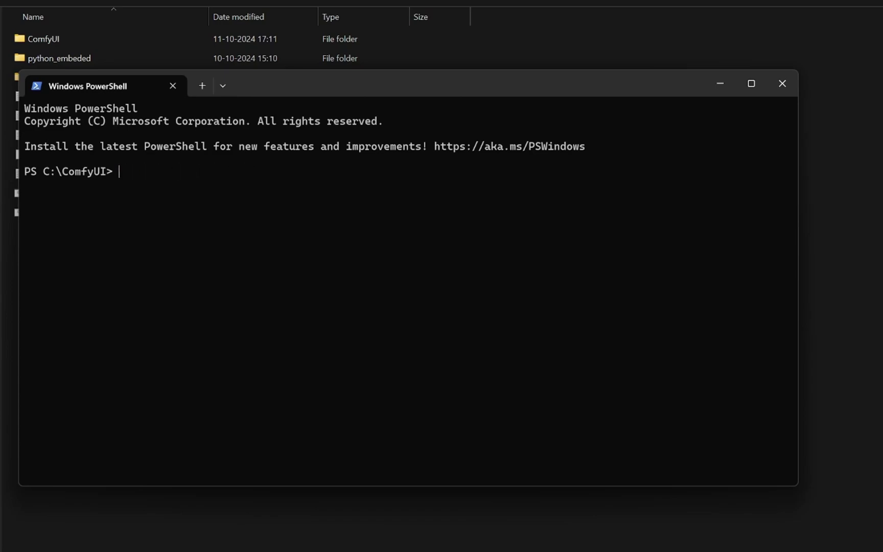
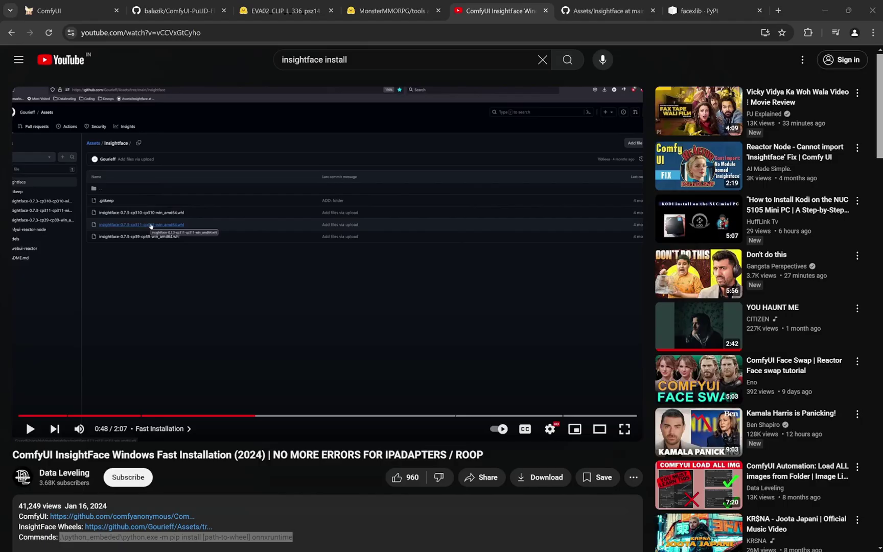
# Switch to the browser's YouTube page for the ComfyUI InsightFace Windows installation video and view its description
pyautogui.hotkey('alt', 'Tab')
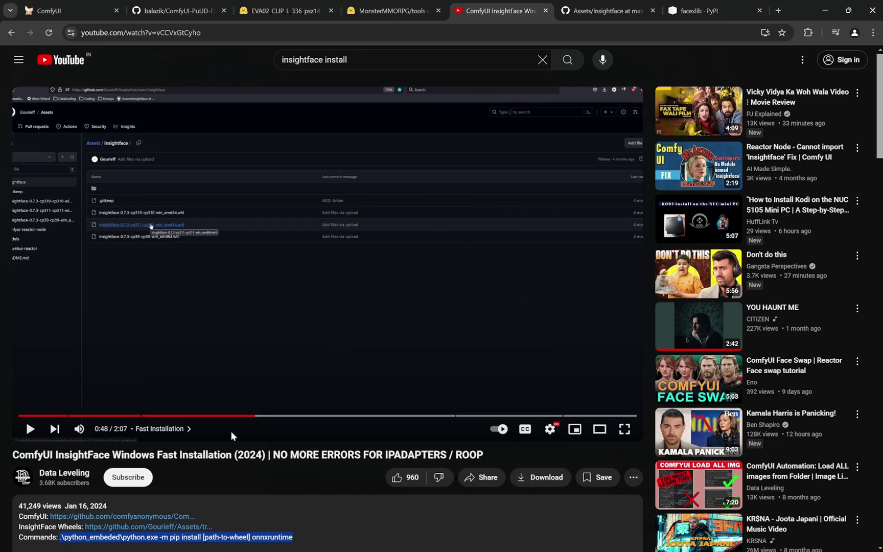
pyautogui.scroll(-1, 259, 447)
pyautogui.scroll(-2, 259, 447)
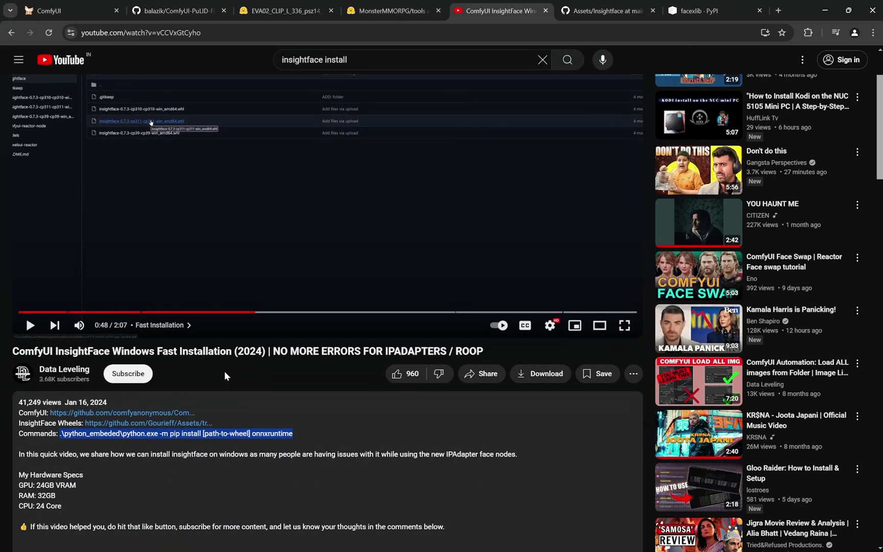
# Highlight onnxruntime in the pip install command of the video description, then clear the selection
pyautogui.click(292, 377)
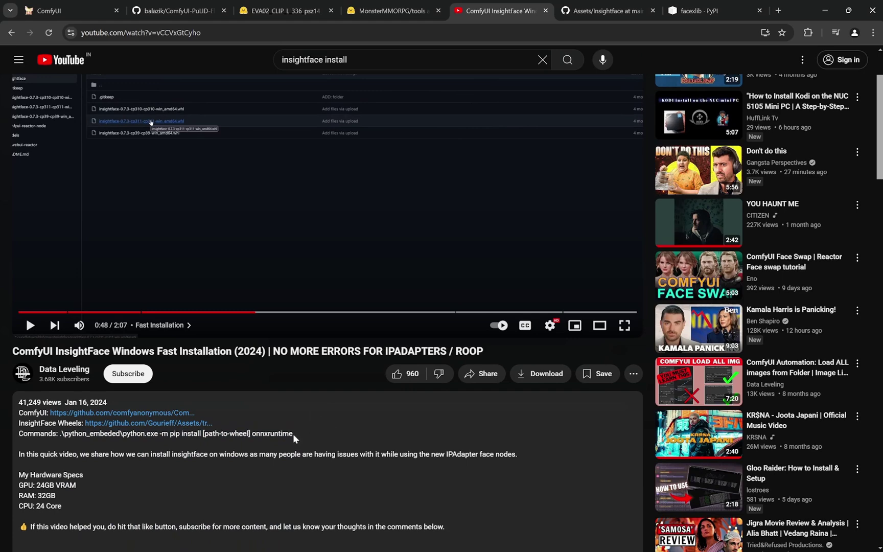
pyautogui.moveTo(293, 434); pyautogui.dragTo(249, 434)
pyautogui.click(322, 436)
pyautogui.scroll(2, 322, 438)
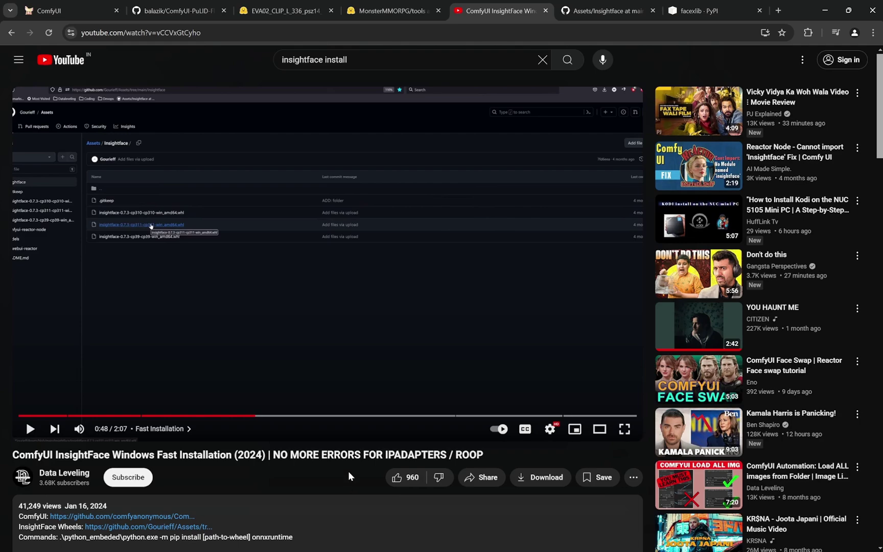
# Return to the ComfyUI workflow and look over the PuLID Flux nodes and their connections to the main graph
pyautogui.click(208, 11)
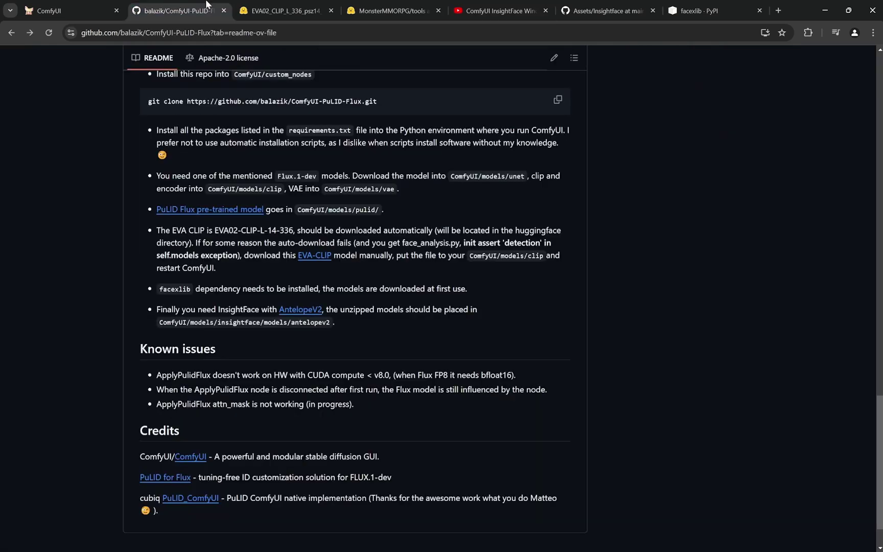
pyautogui.click(66, 10)
pyautogui.scroll(-9, 473, 230)
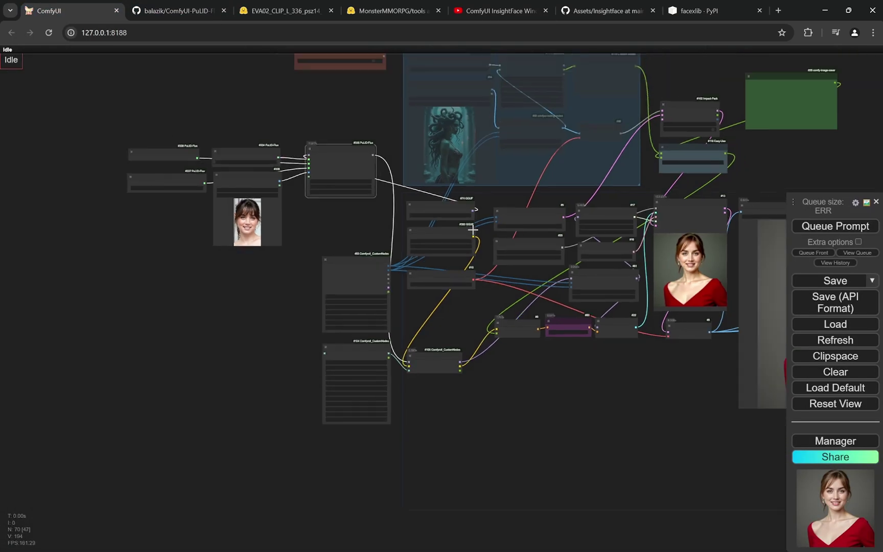
pyautogui.scroll(7, 333, 214)
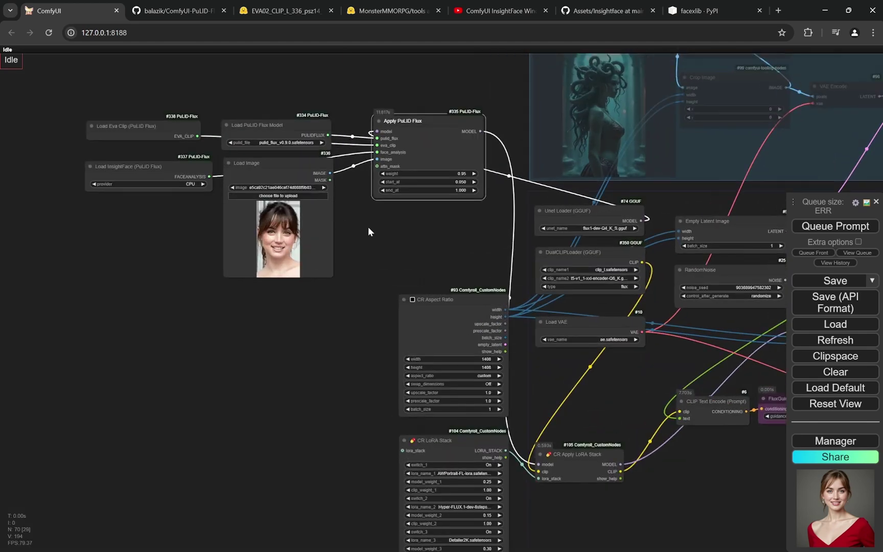
pyautogui.scroll(-6, 371, 219)
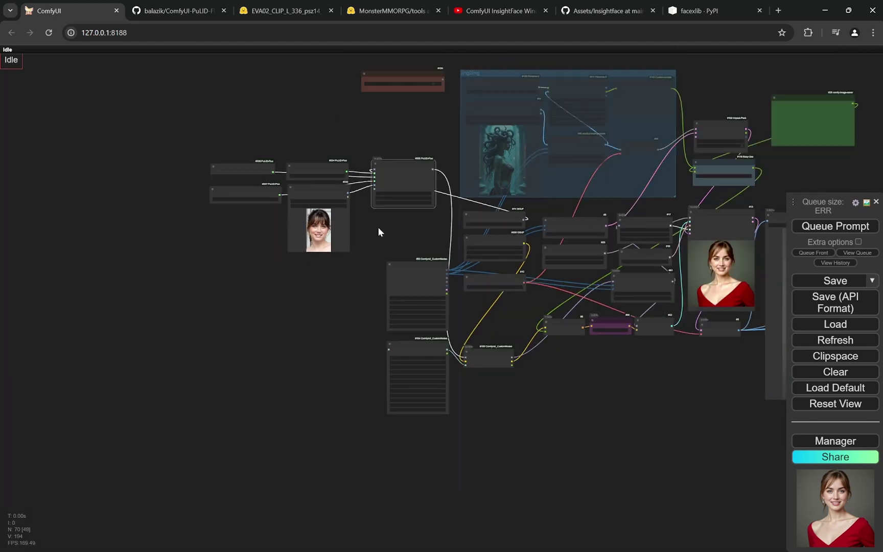
pyautogui.scroll(7, 374, 251)
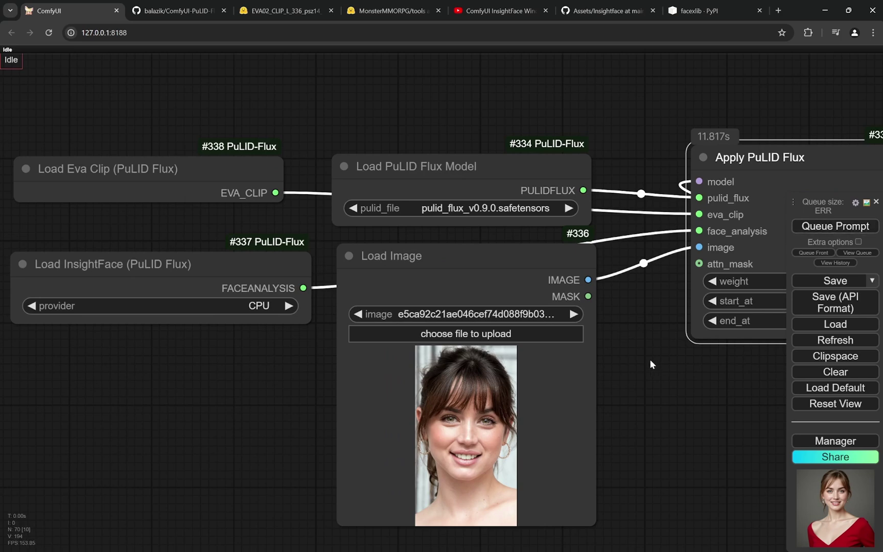
pyautogui.scroll(-5, 650, 359)
pyautogui.moveTo(655, 365); pyautogui.dragTo(555, 342)
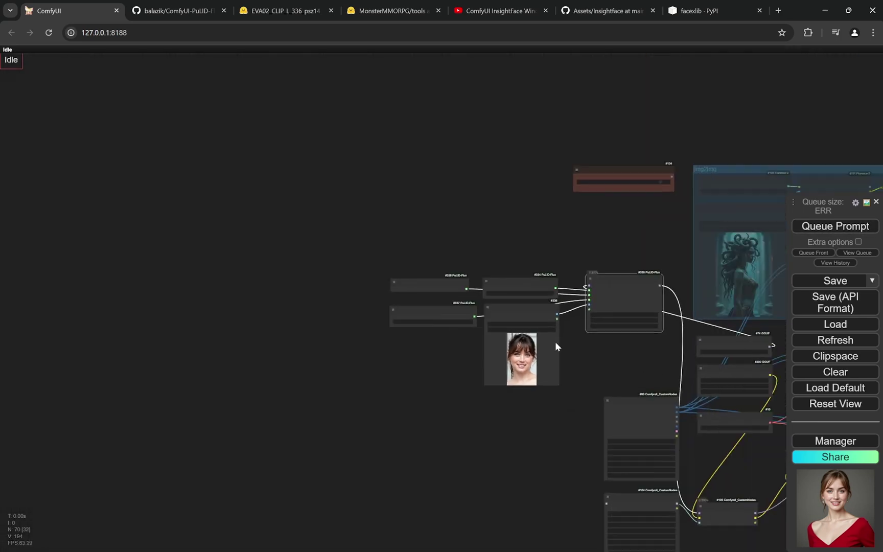
# Examine the Load Eva Clip and Load InsightFace nodes of the PuLID Flux group up close
pyautogui.scroll(3, 510, 326)
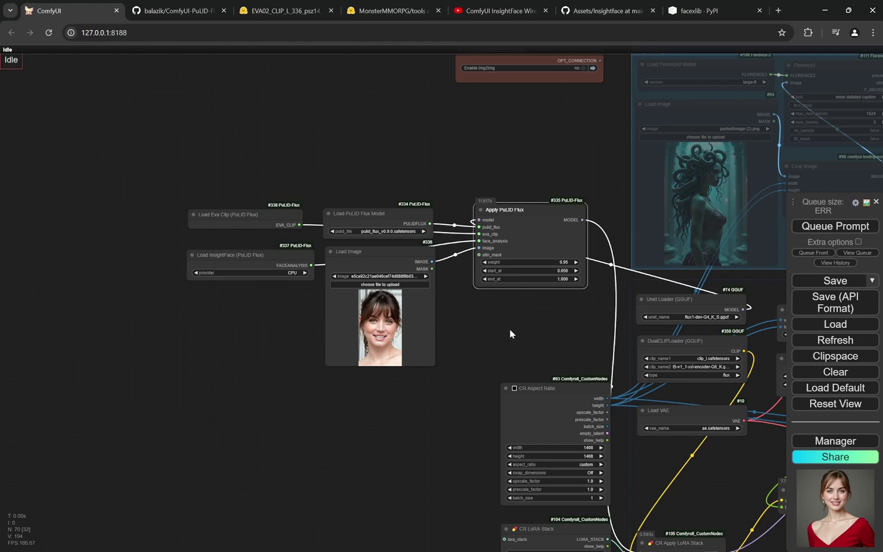
pyautogui.scroll(10, 218, 260)
pyautogui.scroll(-3, 274, 325)
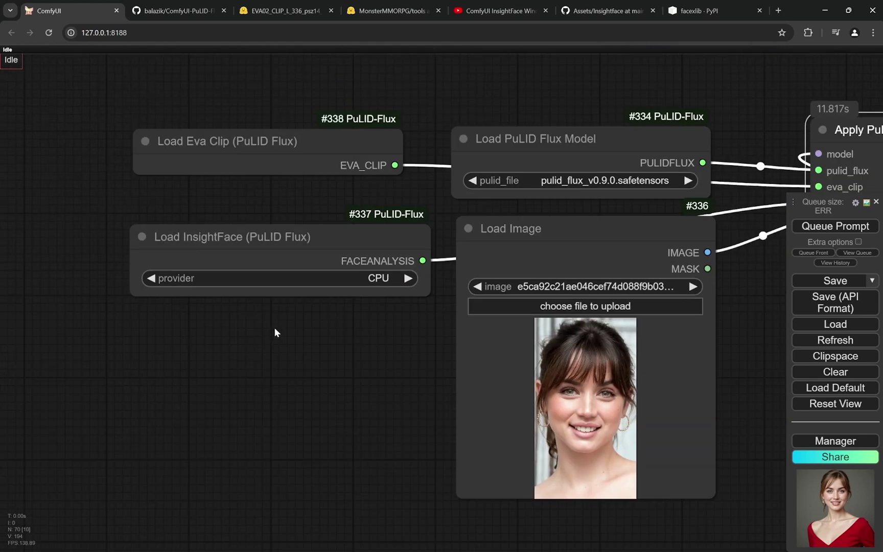
pyautogui.scroll(2, 307, 312)
pyautogui.scroll(-3, 256, 221)
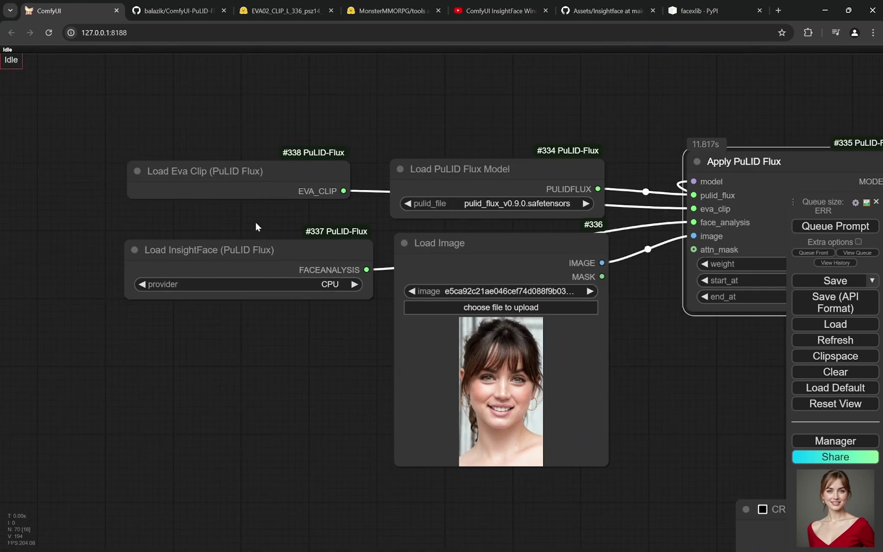
pyautogui.scroll(5, 258, 209)
pyautogui.scroll(-4, 133, 230)
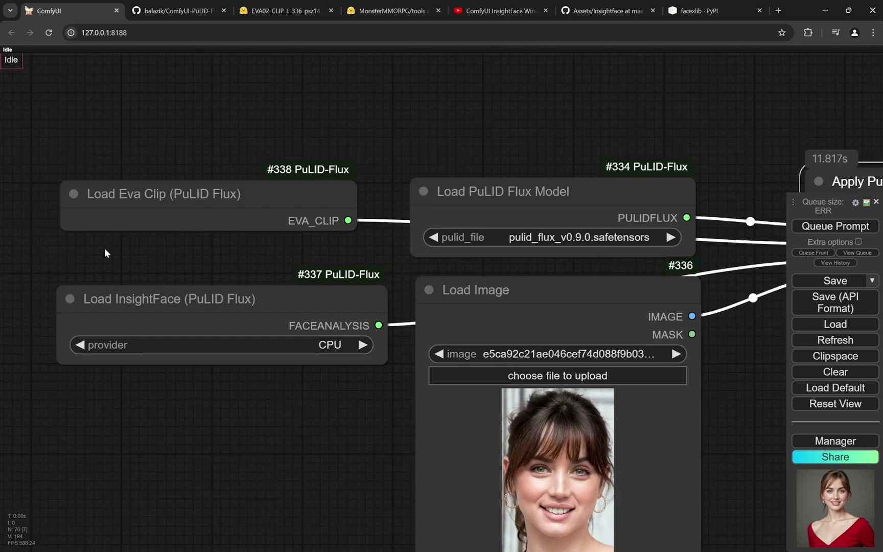
pyautogui.scroll(-2, 274, 252)
pyautogui.scroll(5, 519, 312)
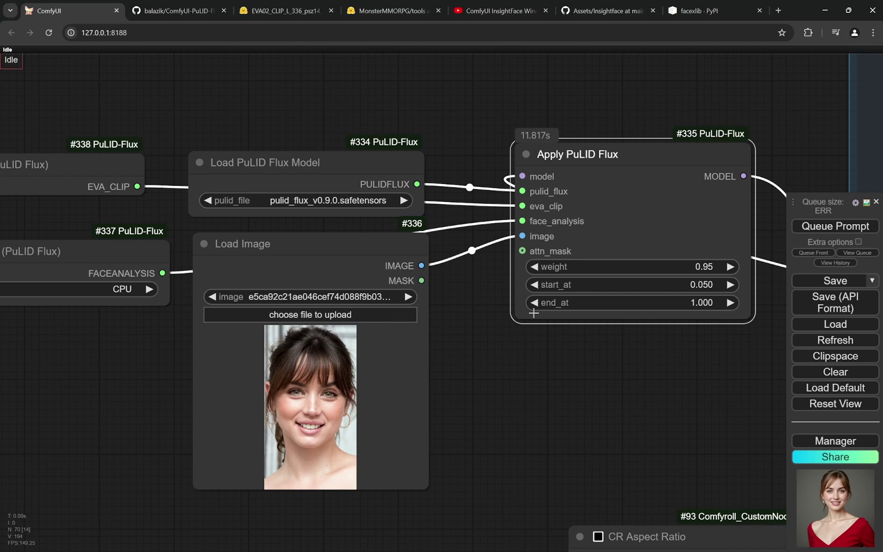
# Examine the Load PuLID Flux Model, Load Image and Apply PuLID Flux nodes and how they are linked
pyautogui.scroll(3, 362, 219)
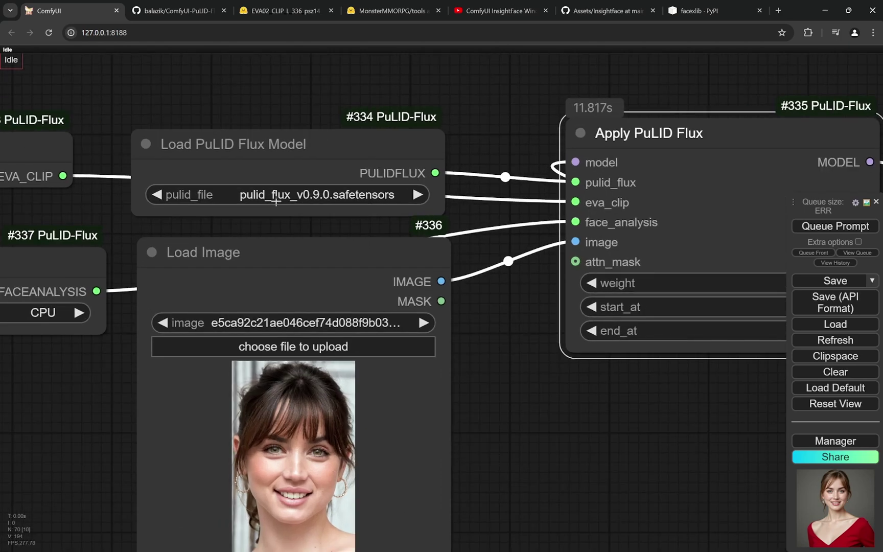
pyautogui.scroll(-5, 181, 232)
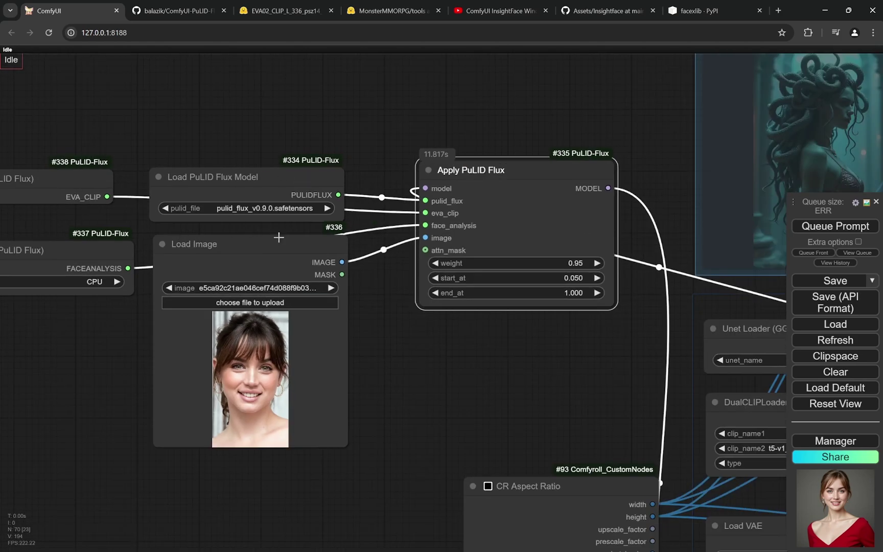
pyautogui.scroll(1, 394, 341)
pyautogui.scroll(-3, 132, 331)
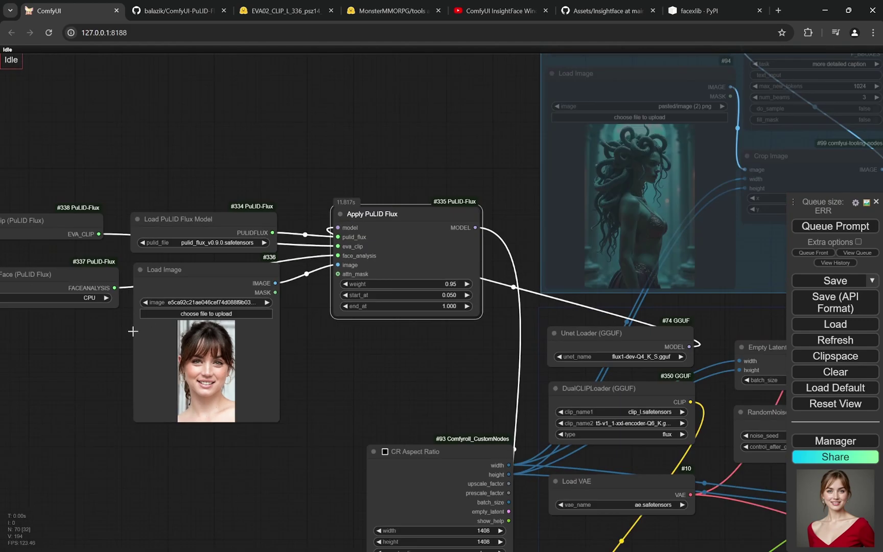
pyautogui.scroll(4, 163, 370)
pyautogui.scroll(-8, 153, 347)
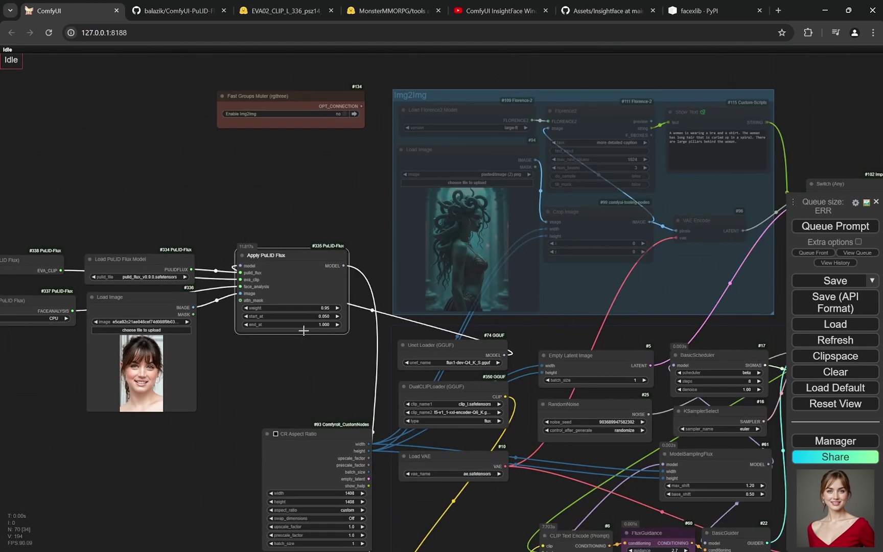
pyautogui.scroll(10, 273, 324)
pyautogui.moveTo(245, 384); pyautogui.dragTo(399, 339)
pyautogui.scroll(-2, 397, 334)
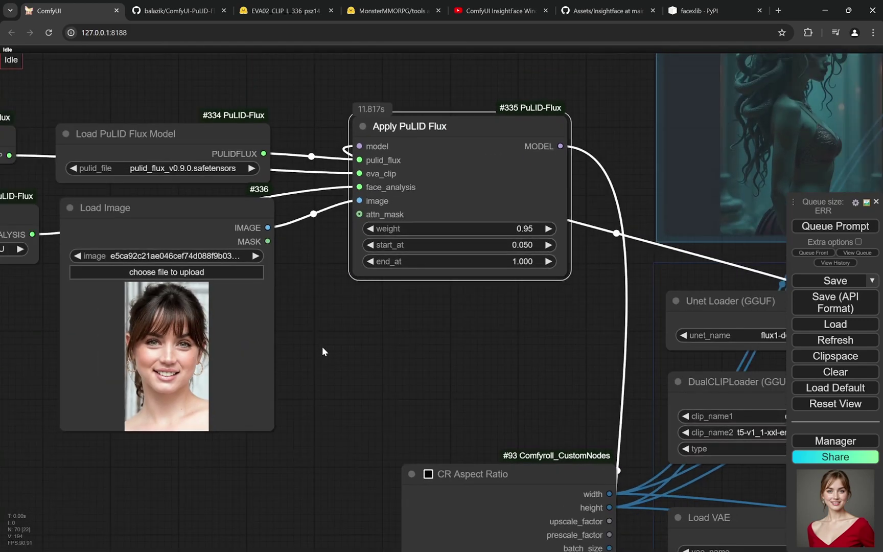
pyautogui.scroll(-5, 322, 352)
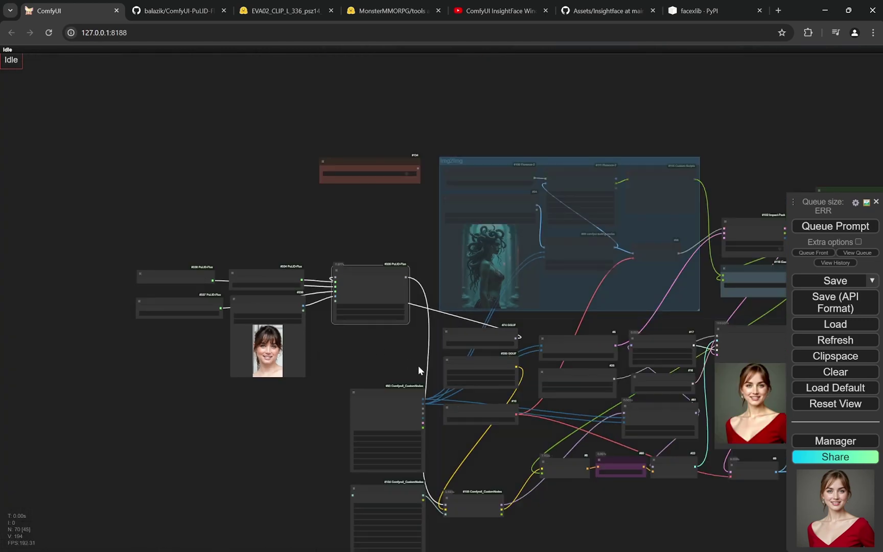
# Inspect the models chosen in the Unet Loader (GGUF), DualCLIPLoader (GGUF) and Load VAE nodes
pyautogui.scroll(8, 511, 409)
pyautogui.moveTo(563, 426); pyautogui.dragTo(480, 425)
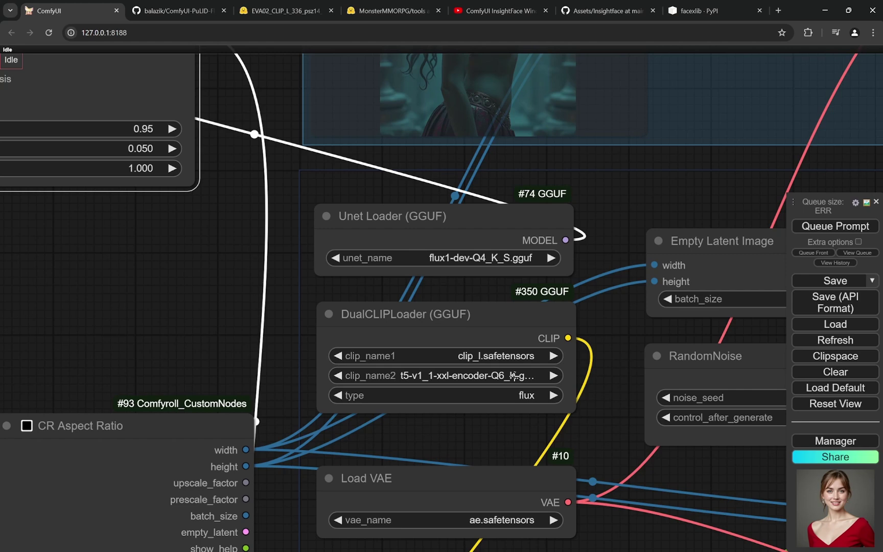
pyautogui.scroll(-5, 617, 329)
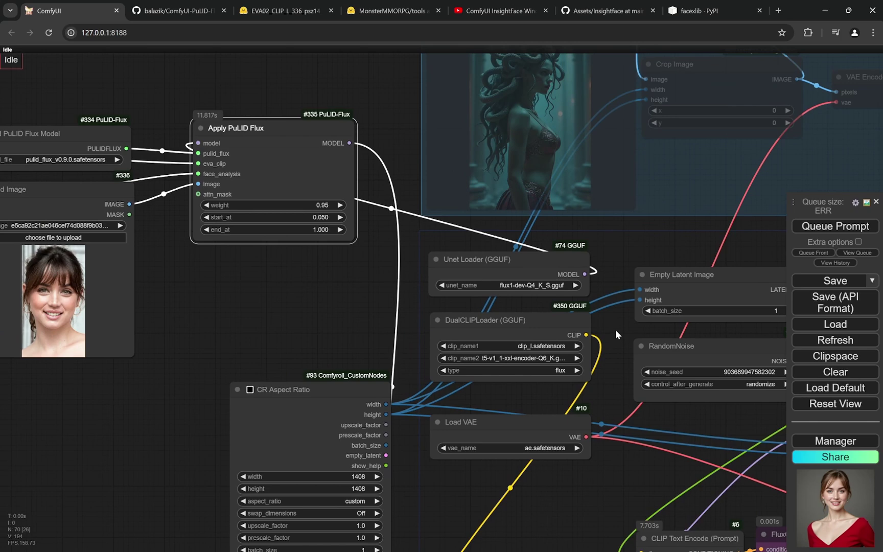
# Follow the workflow to the final Image Comparer node and compare its two portrait versions up close
pyautogui.scroll(-5, 616, 330)
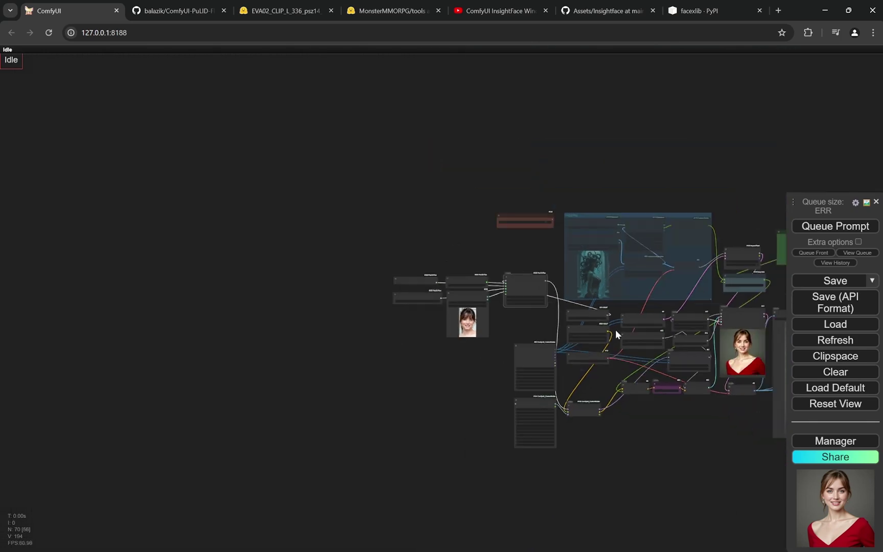
pyautogui.scroll(3, 722, 432)
pyautogui.scroll(1, 632, 474)
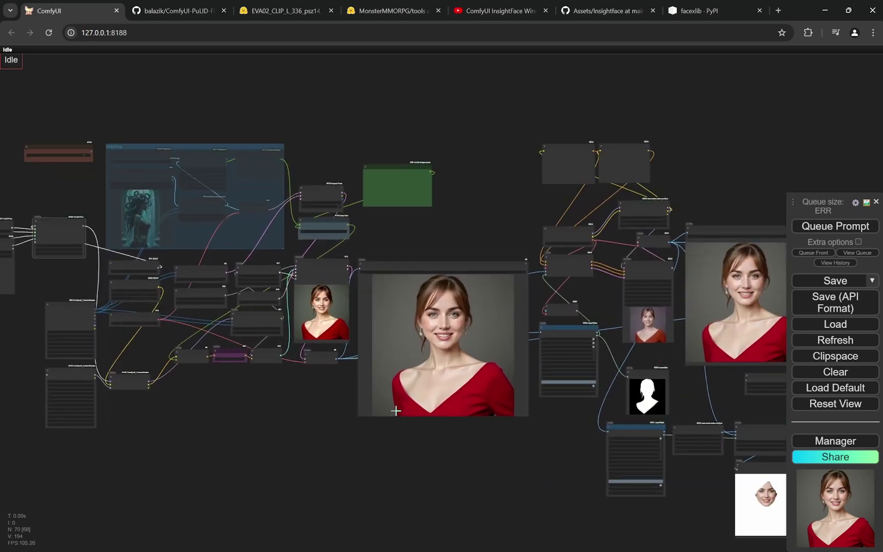
pyautogui.moveTo(536, 475); pyautogui.dragTo(317, 445)
pyautogui.moveTo(722, 467)
pyautogui.mouseDown()
pyautogui.moveTo(570, 485)
pyautogui.moveTo(419, 463)
pyautogui.mouseUp()
pyautogui.moveTo(738, 447); pyautogui.dragTo(488, 480)
pyautogui.scroll(20, 660, 286)
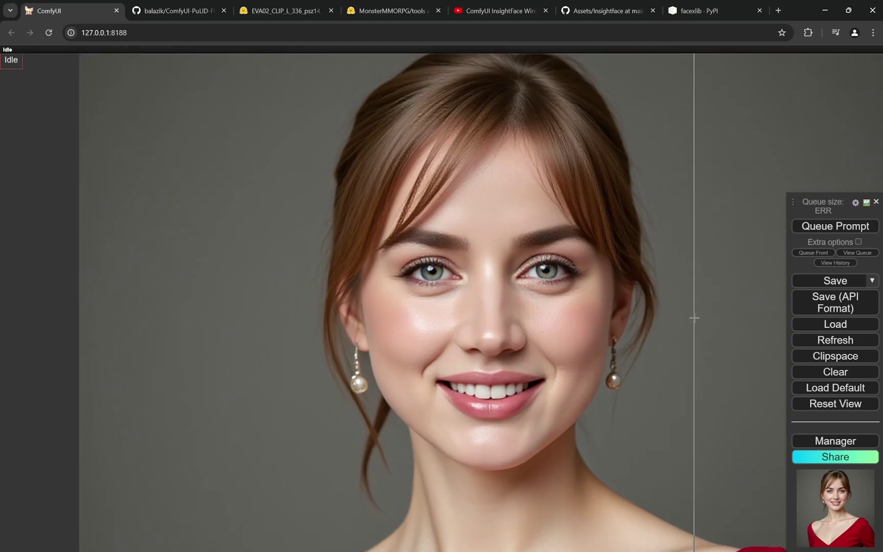
pyautogui.scroll(3, 337, 309)
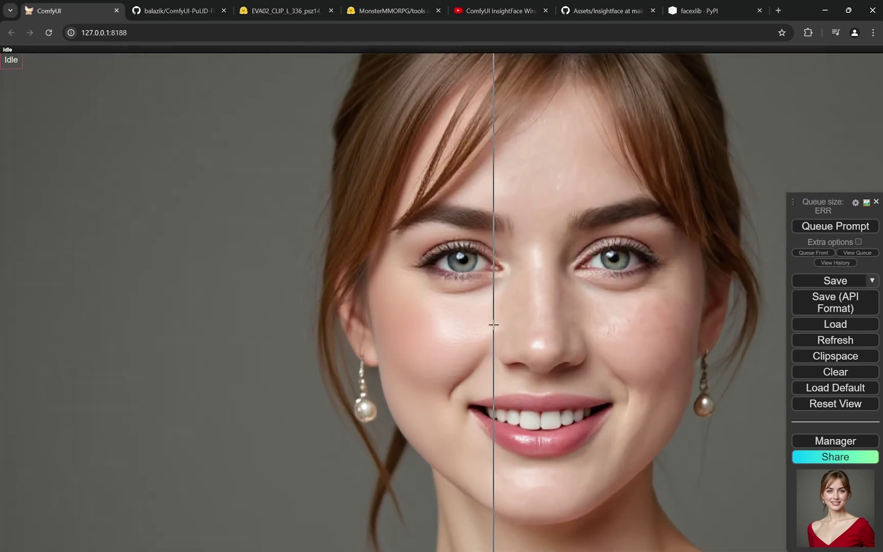
pyautogui.scroll(-12, 337, 310)
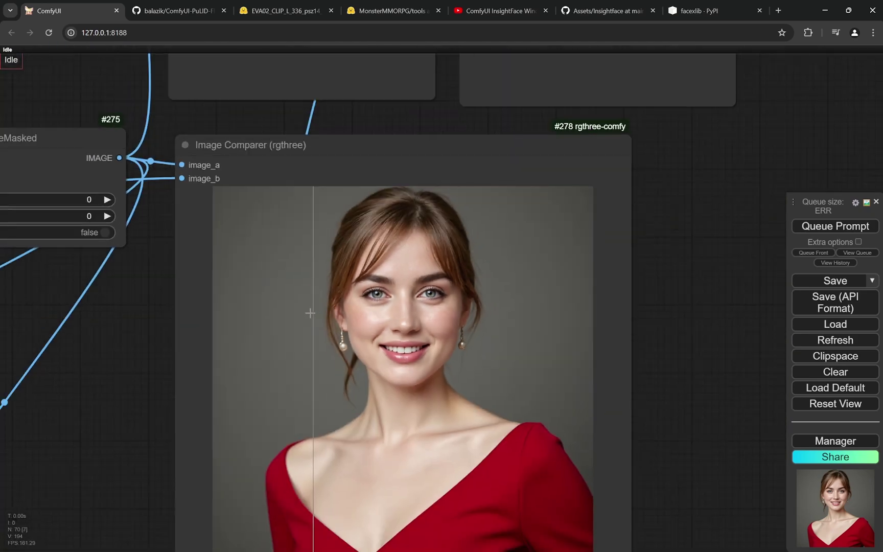
pyautogui.scroll(-4, 319, 332)
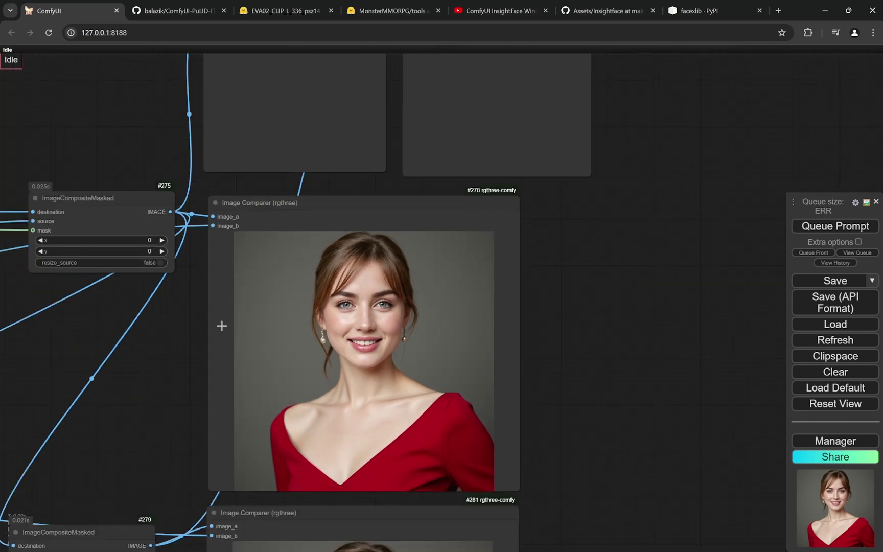
pyautogui.scroll(-10, 601, 346)
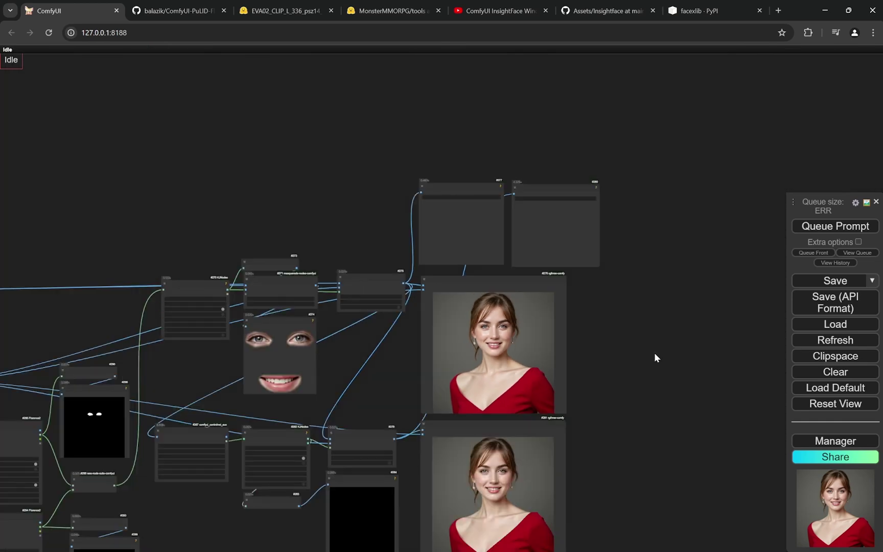
# Go back to the PuLID Flux loader nodes and review them together with the reference face image
pyautogui.scroll(10, 355, 386)
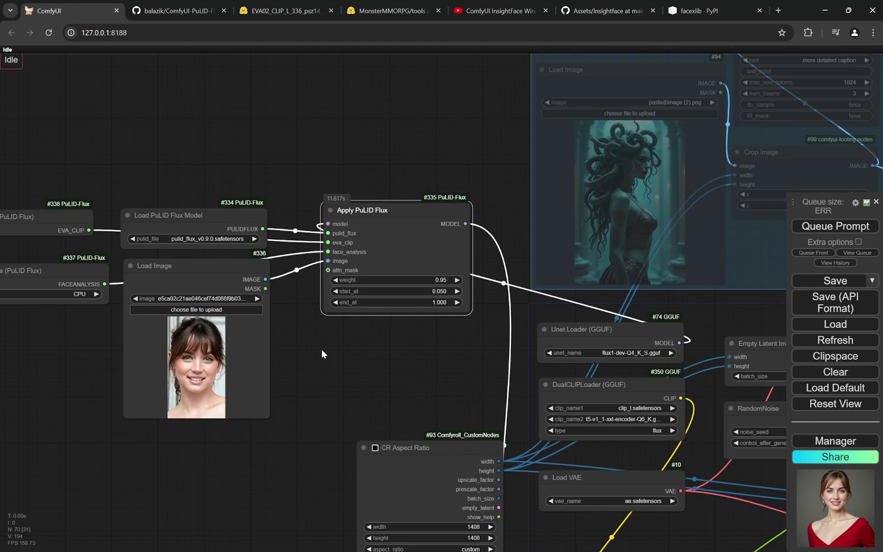
pyautogui.moveTo(321, 350); pyautogui.dragTo(405, 375)
pyautogui.scroll(5, 404, 376)
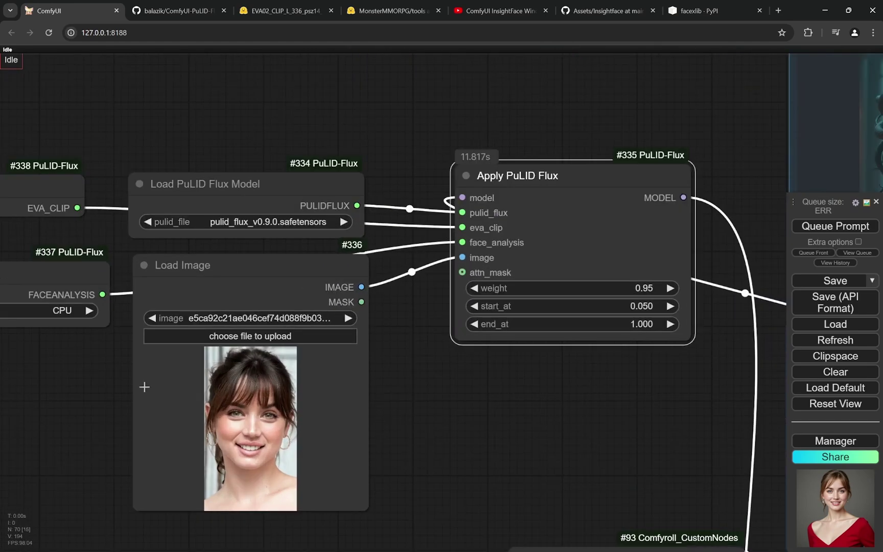
pyautogui.moveTo(145, 387); pyautogui.dragTo(277, 372)
pyautogui.scroll(2, 275, 371)
pyautogui.scroll(-4, 275, 371)
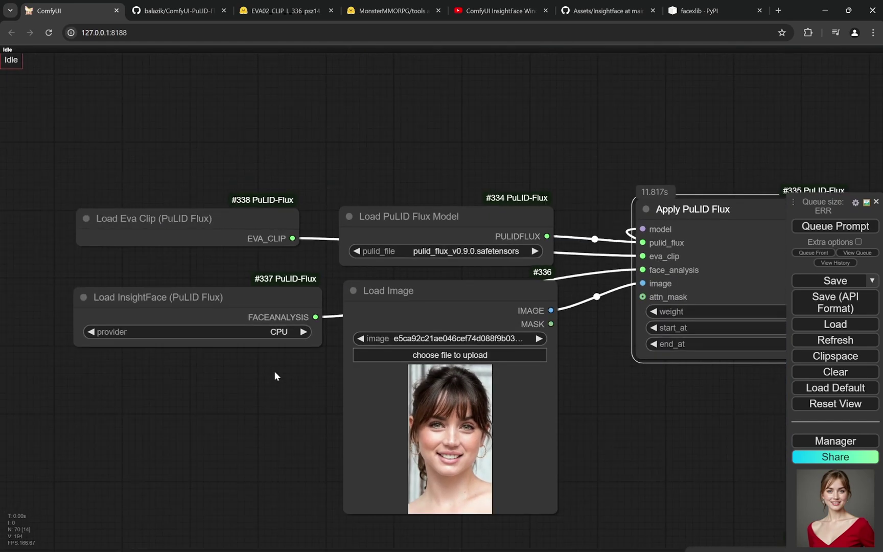
pyautogui.scroll(3, 276, 358)
pyautogui.scroll(-4, 440, 278)
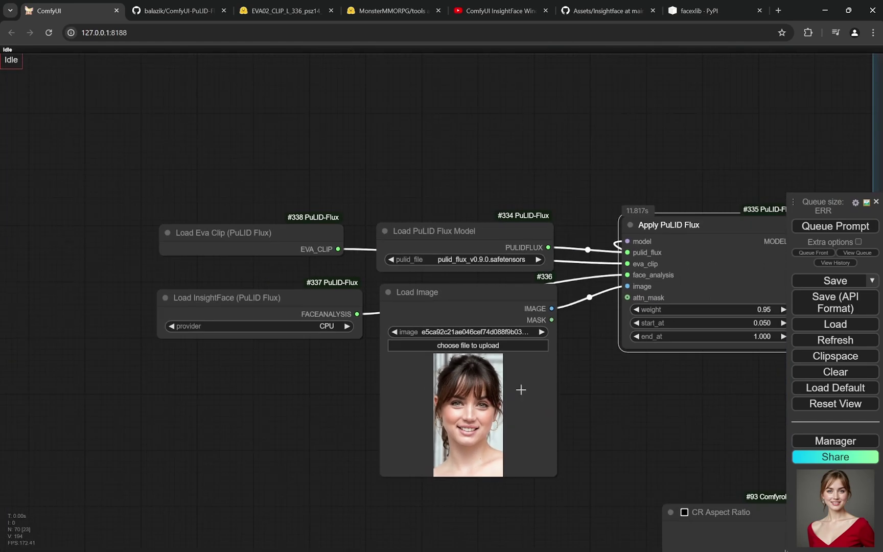
# Inspect the weight, start_at and end_at settings of the Apply PuLID Flux node
pyautogui.scroll(1, 522, 373)
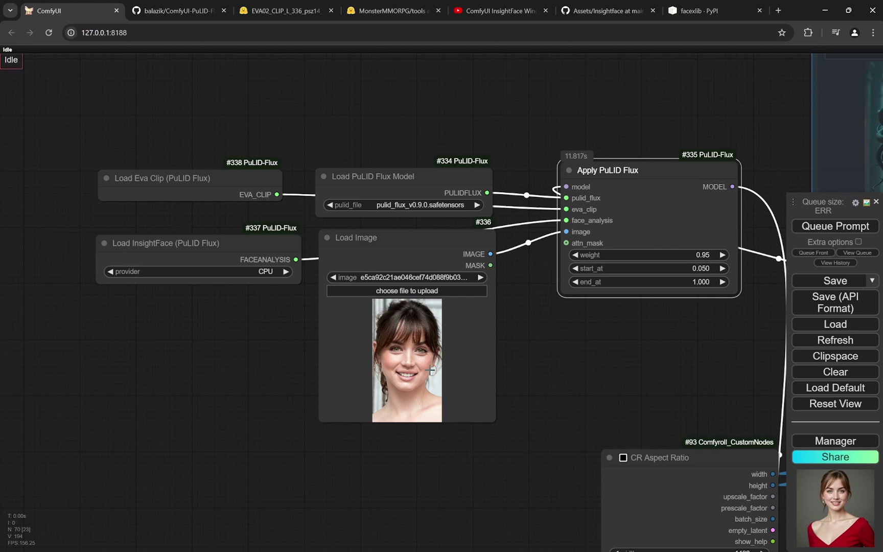
pyautogui.scroll(3, 732, 318)
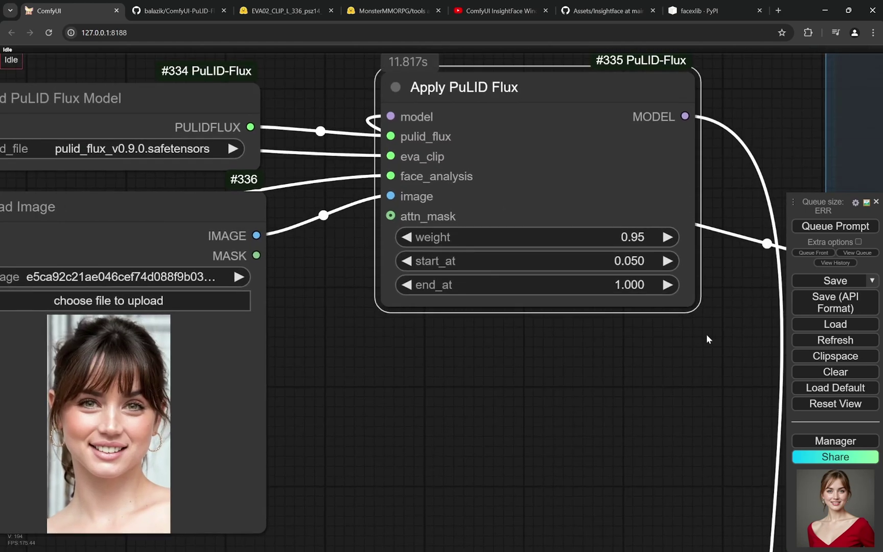
pyautogui.scroll(2, 707, 334)
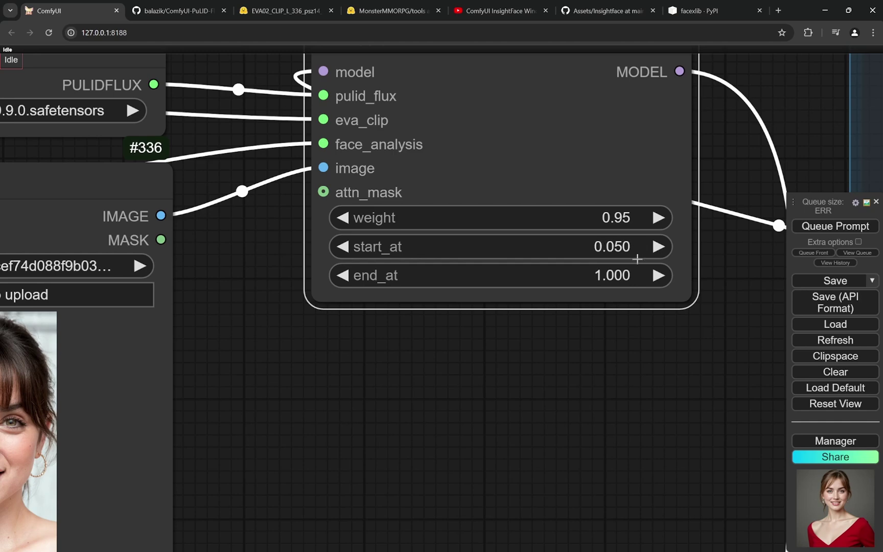
# Review the Apply PuLID Flux node beside its reference photo, and inspect the generated portrait in the SamplerCustomAdvanced and Save Image nodes
pyautogui.scroll(-4, 564, 375)
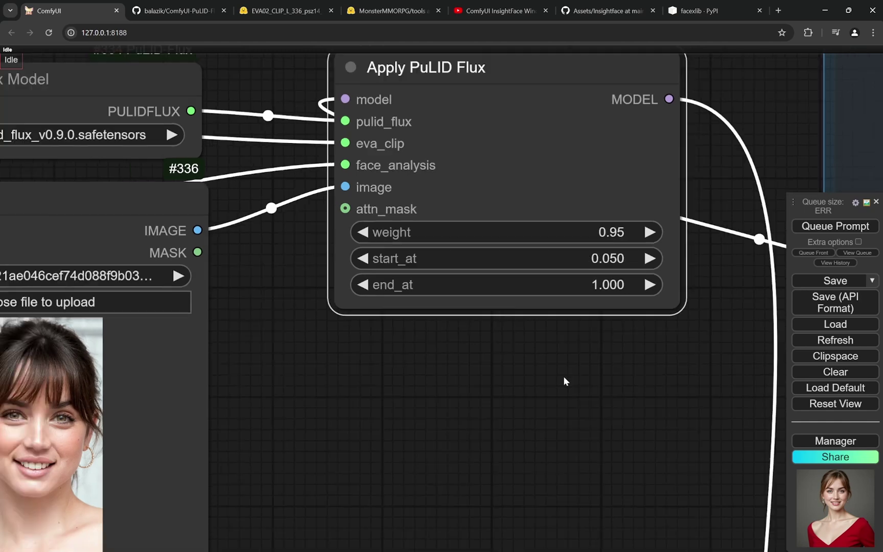
pyautogui.scroll(3, 545, 352)
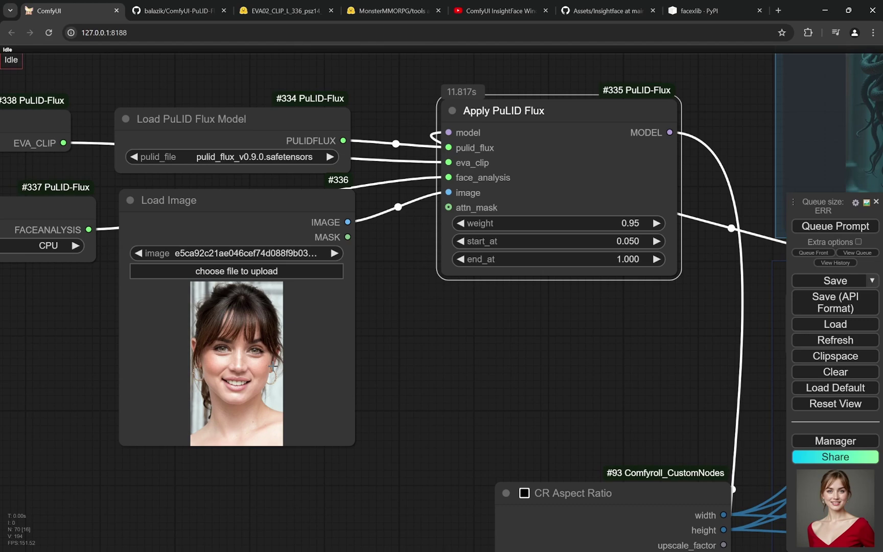
pyautogui.scroll(-5, 714, 452)
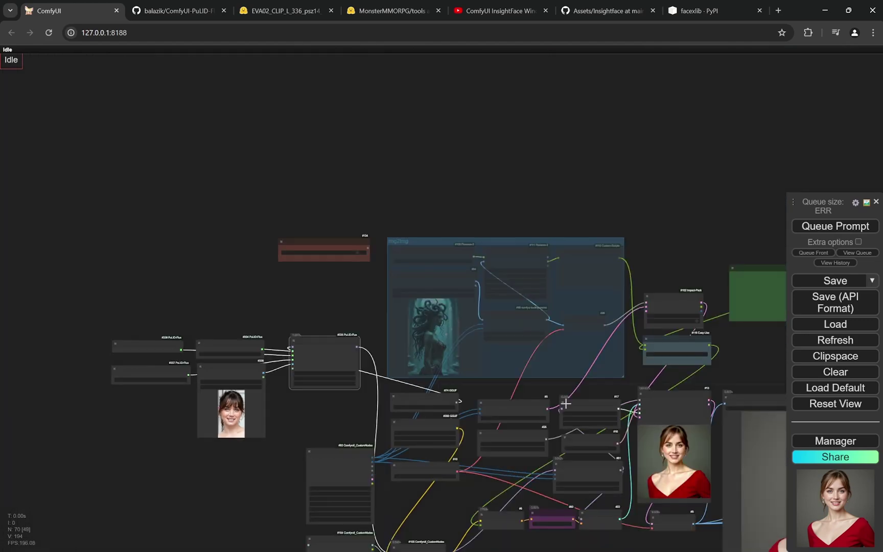
pyautogui.scroll(2, 715, 451)
pyautogui.scroll(5, 714, 452)
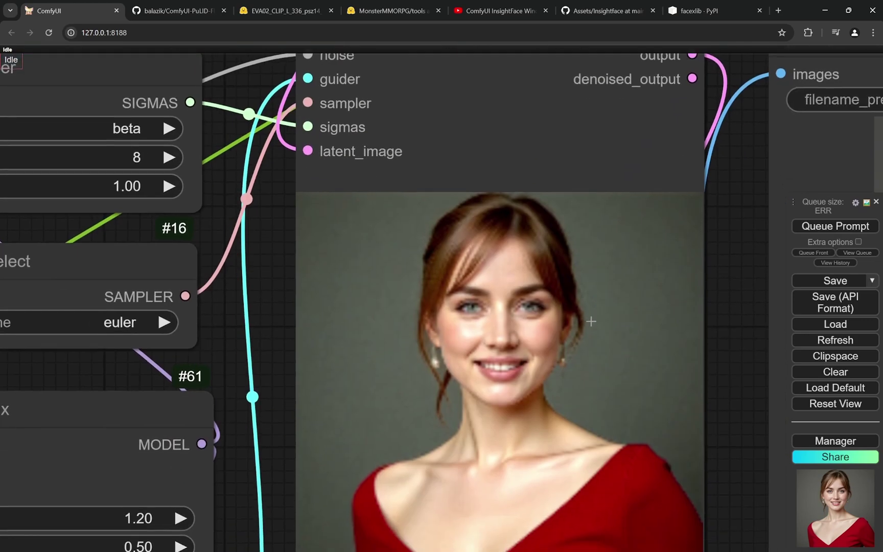
pyautogui.scroll(-1, 588, 320)
pyautogui.scroll(-3, 437, 341)
pyautogui.scroll(-2, 529, 382)
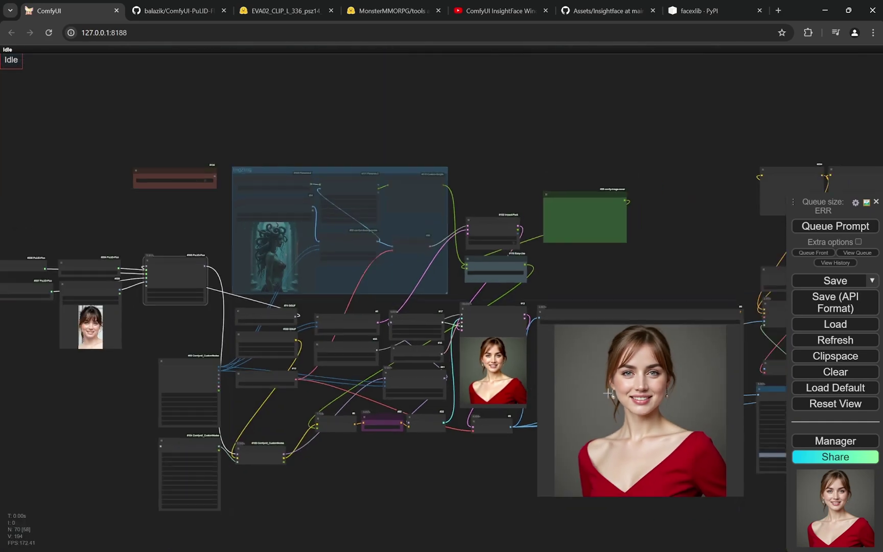
pyautogui.moveTo(529, 382); pyautogui.dragTo(470, 357)
pyautogui.scroll(10, 611, 374)
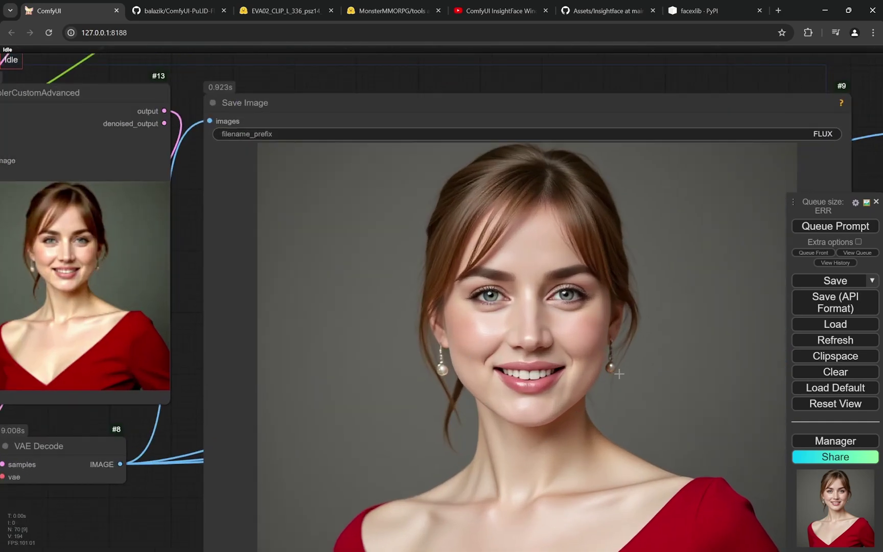
# Return to the reference face in the Load Image node and examine it for comparison with the generated portrait
pyautogui.scroll(-8, 620, 374)
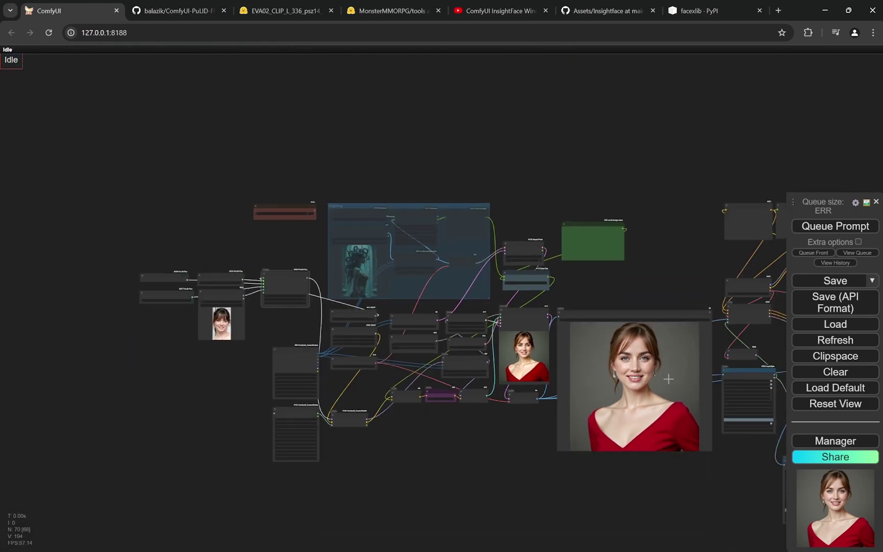
pyautogui.scroll(4, 223, 322)
pyautogui.scroll(7, 382, 397)
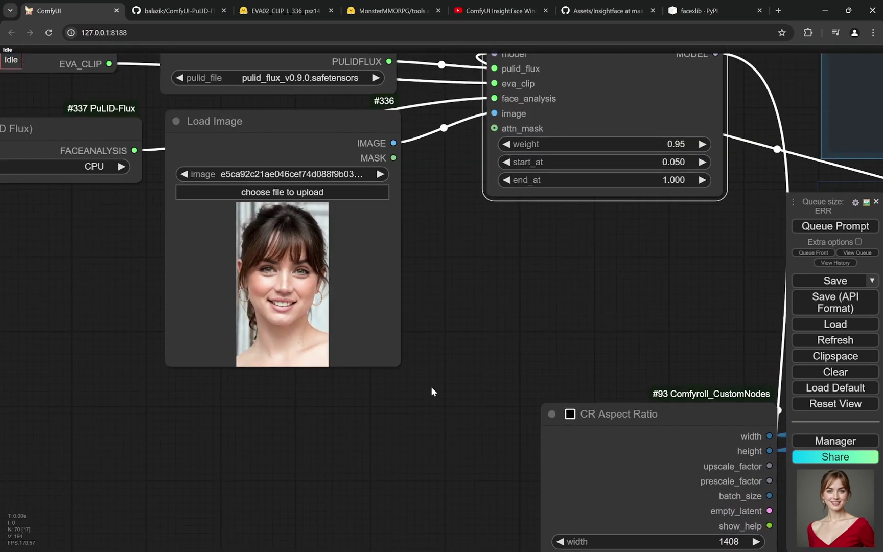
pyautogui.scroll(-4, 449, 363)
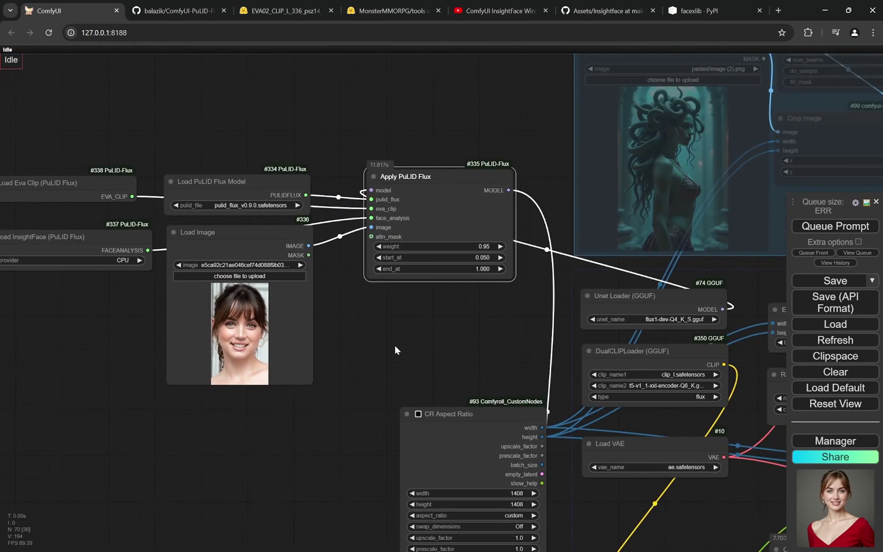
pyautogui.scroll(-4, 286, 347)
pyautogui.scroll(7, 302, 343)
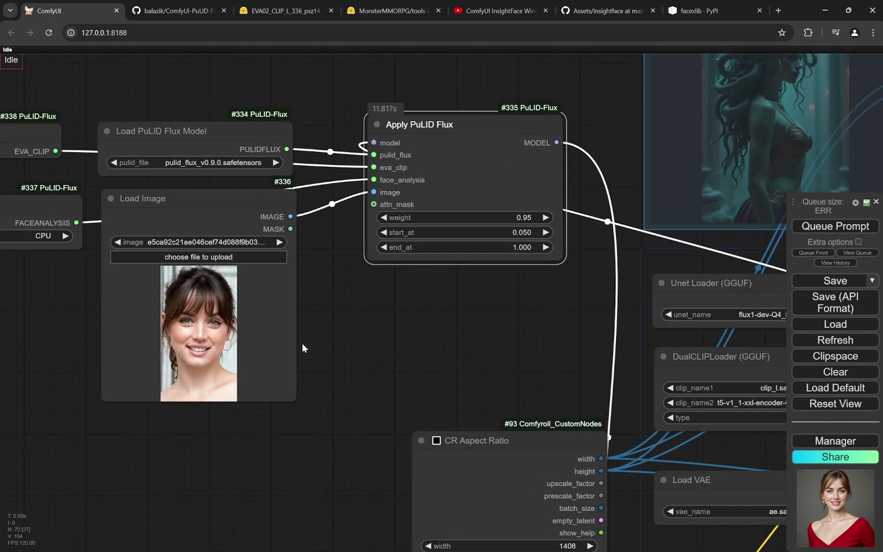
# Go back to the Save Image node and examine the generated portrait together with the neighbouring sampler and inpainting nodes
pyautogui.scroll(-4, 303, 342)
pyautogui.scroll(-10, 304, 343)
pyautogui.scroll(7, 700, 409)
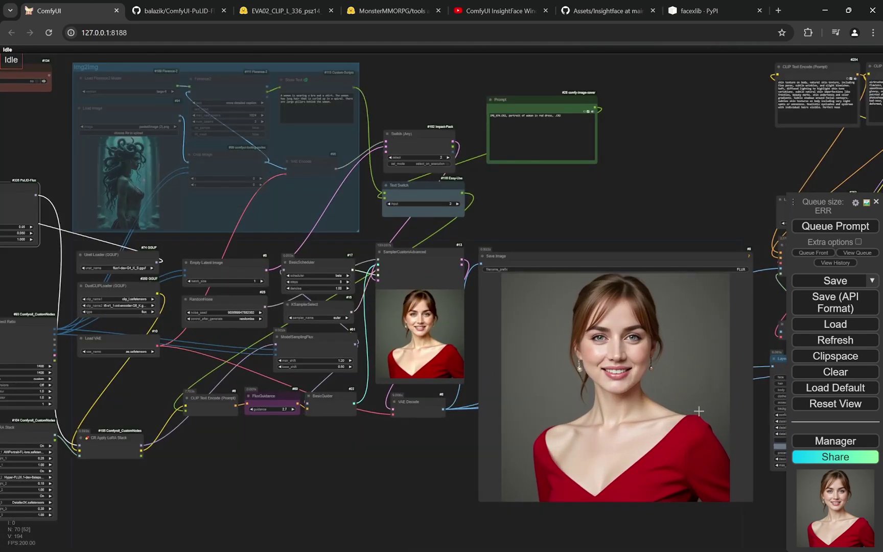
pyautogui.moveTo(662, 520); pyautogui.dragTo(570, 492)
pyautogui.scroll(3, 570, 491)
pyautogui.scroll(-4, 571, 491)
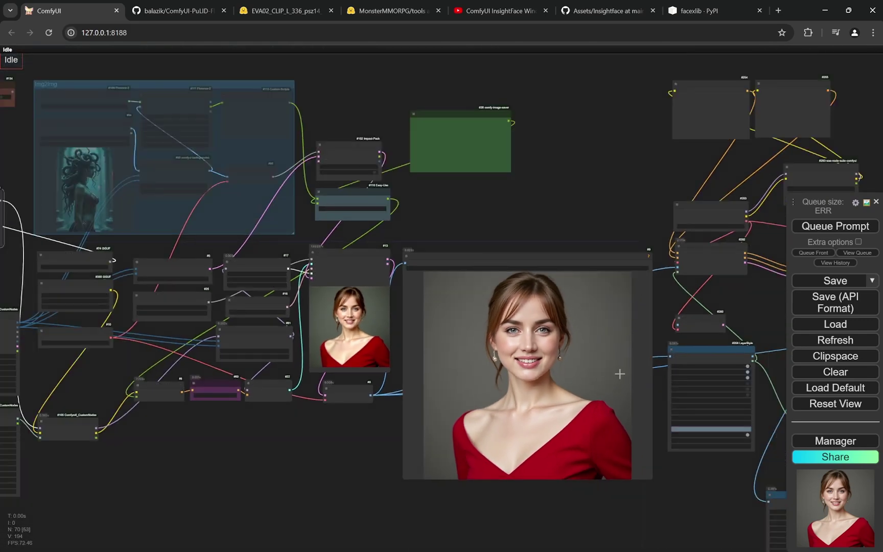
pyautogui.scroll(4, 604, 255)
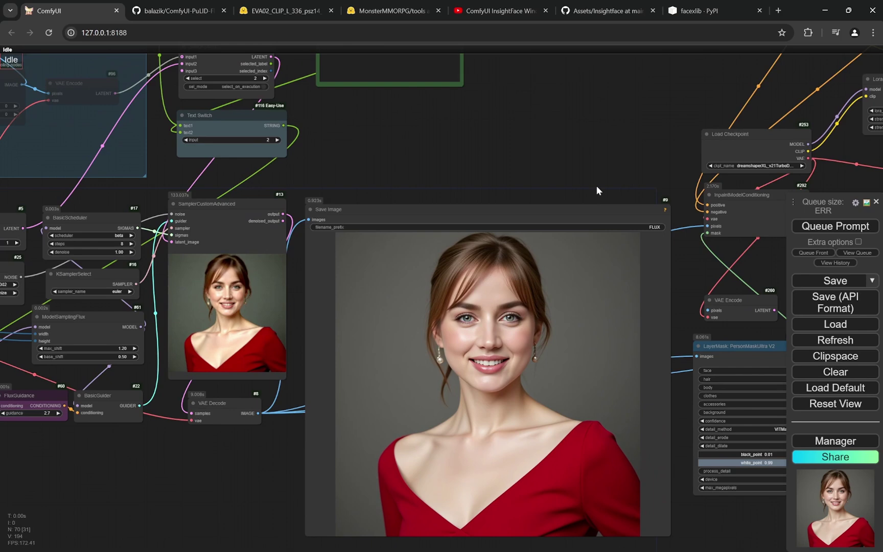